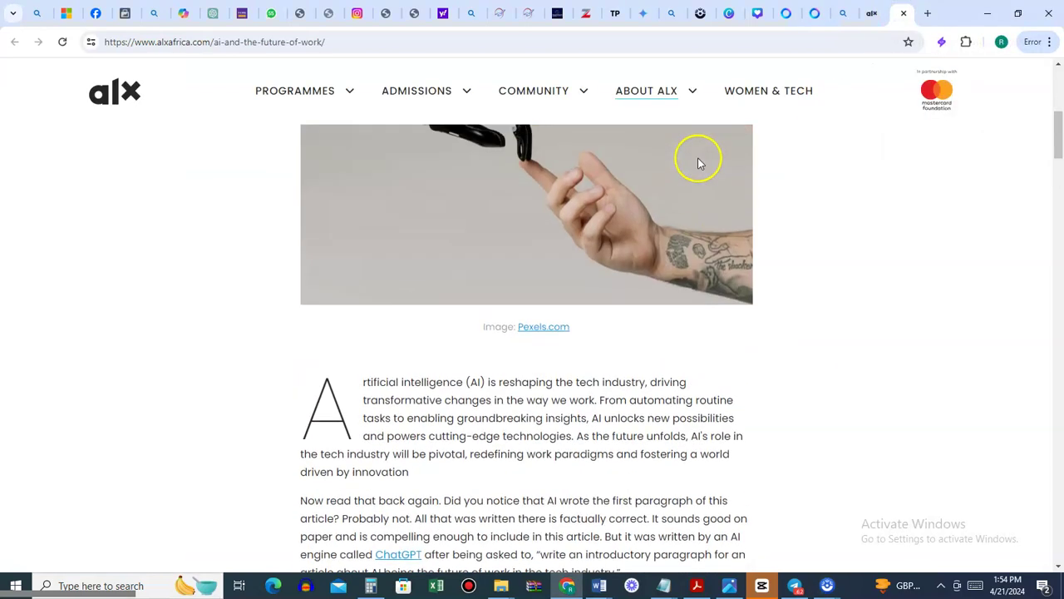
scroll(698, 164, "up", 4)
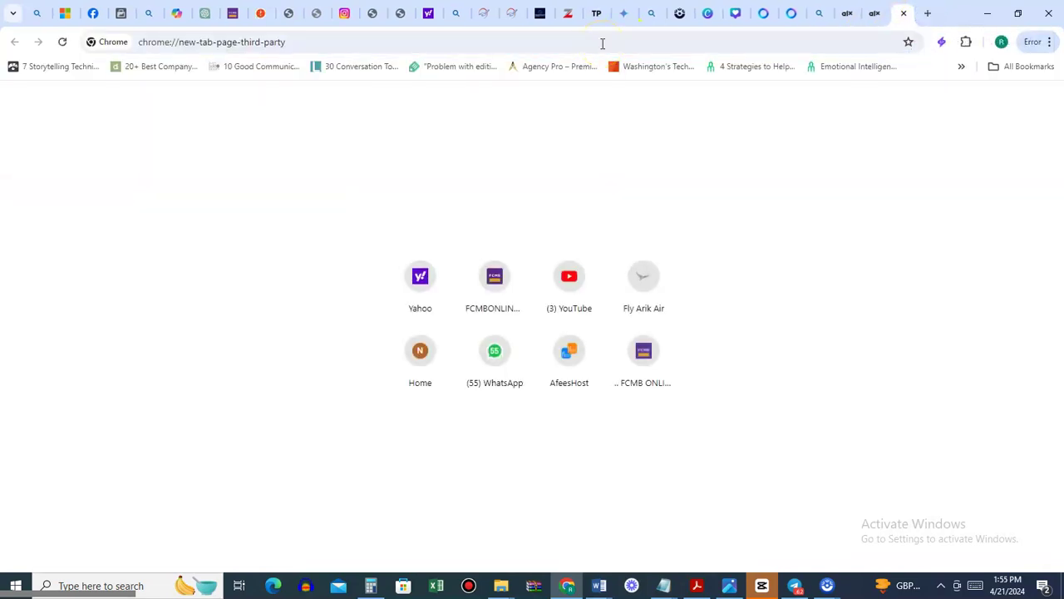
Go to meta.ai in Chrome to load the Meta AI start page
left_click(603, 43)
type("meta.ai")
key("Return")
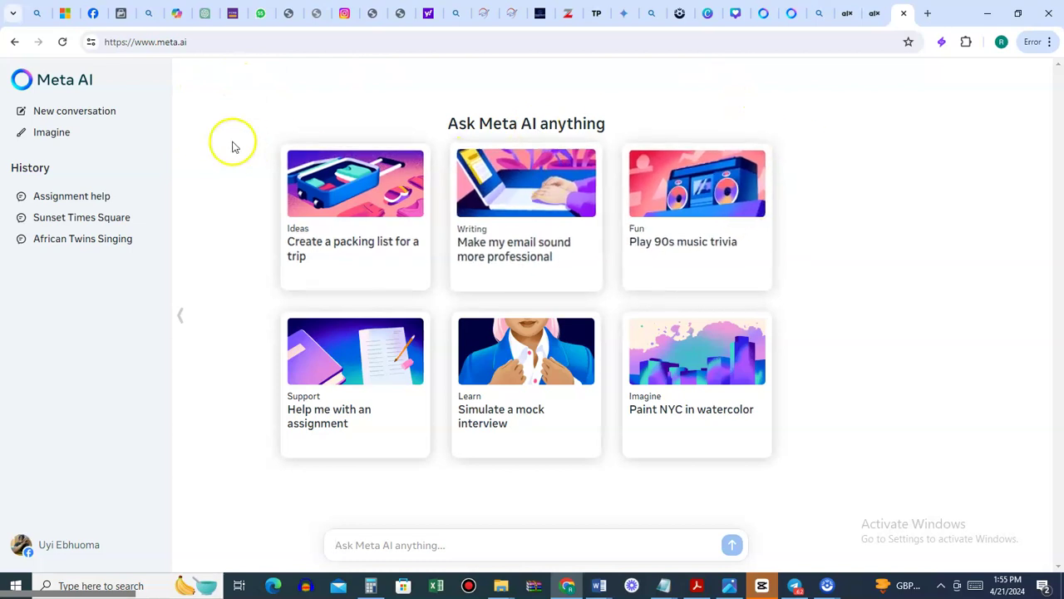
Start the 'Help me with an assignment' suggested chat so Meta AI asks its questions
left_click(96, 117)
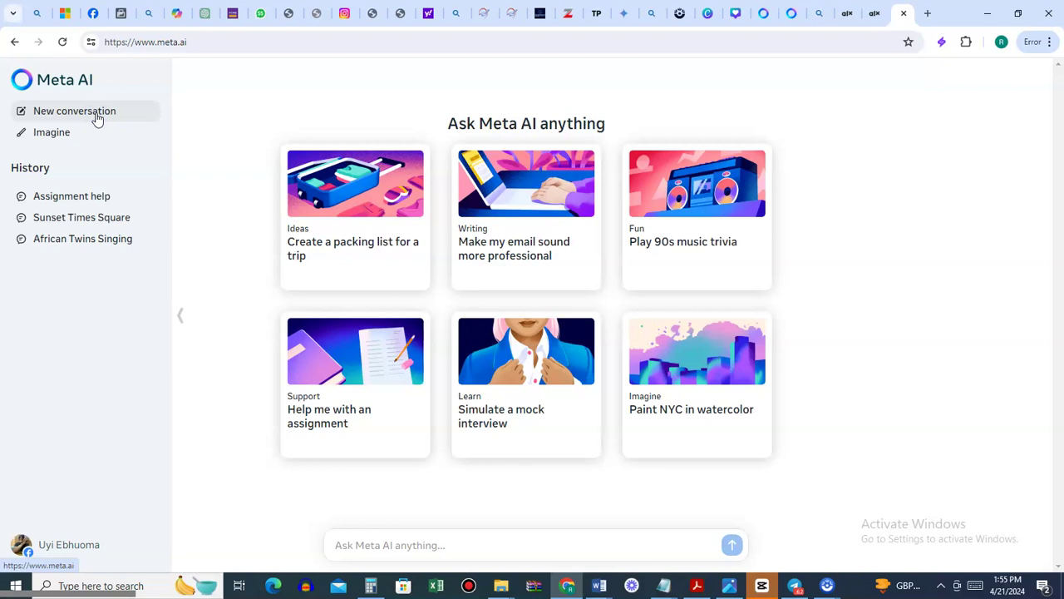
left_click(92, 118)
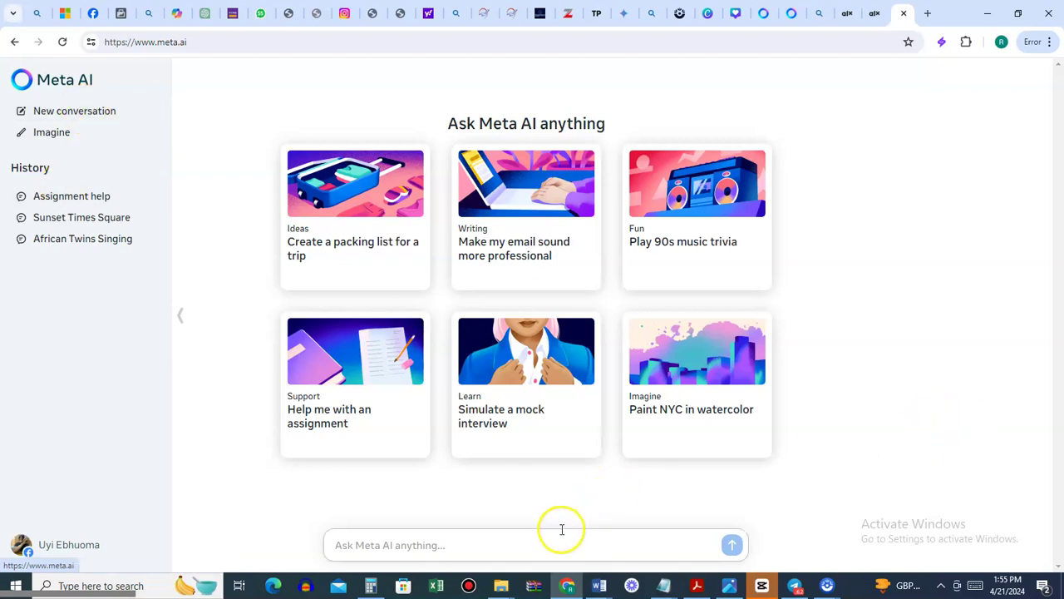
left_click(553, 547)
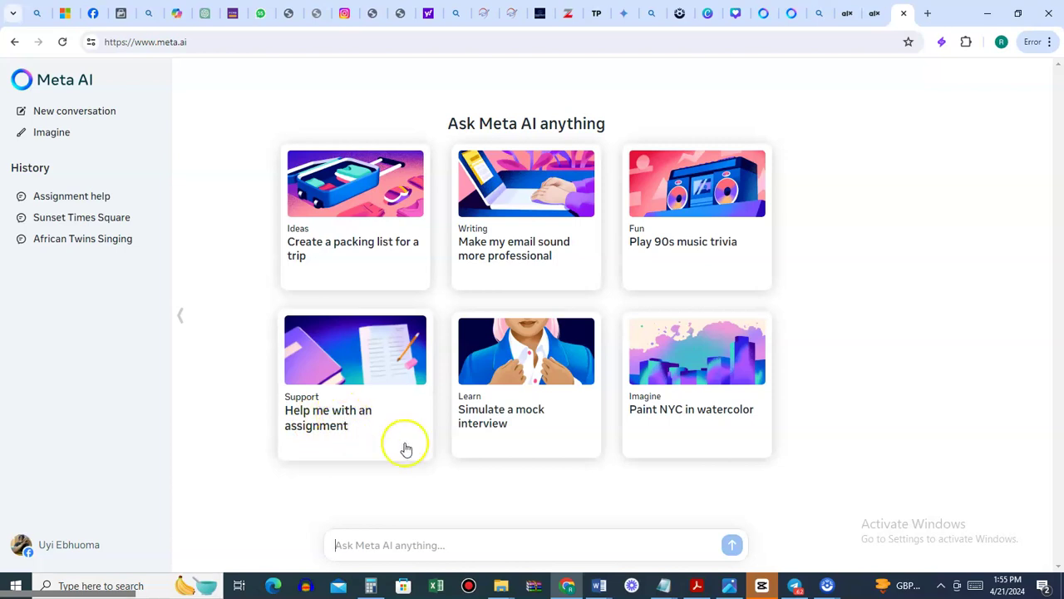
left_click(335, 421)
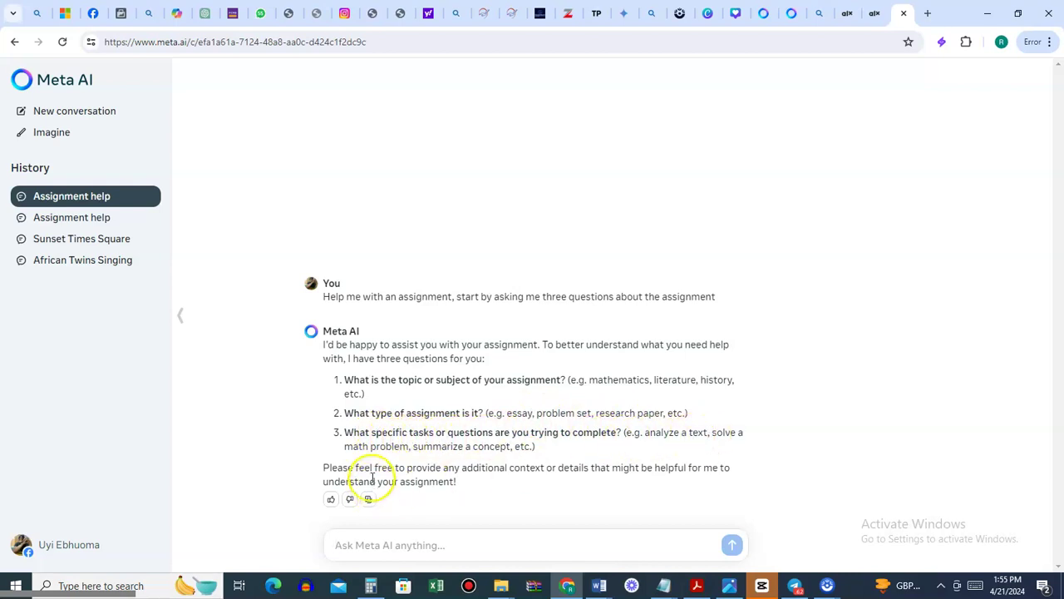
Draft a three-line reply: subject mathematics, a problem set, 'Solve for X where 2x + 1 =3'
left_click(463, 543)
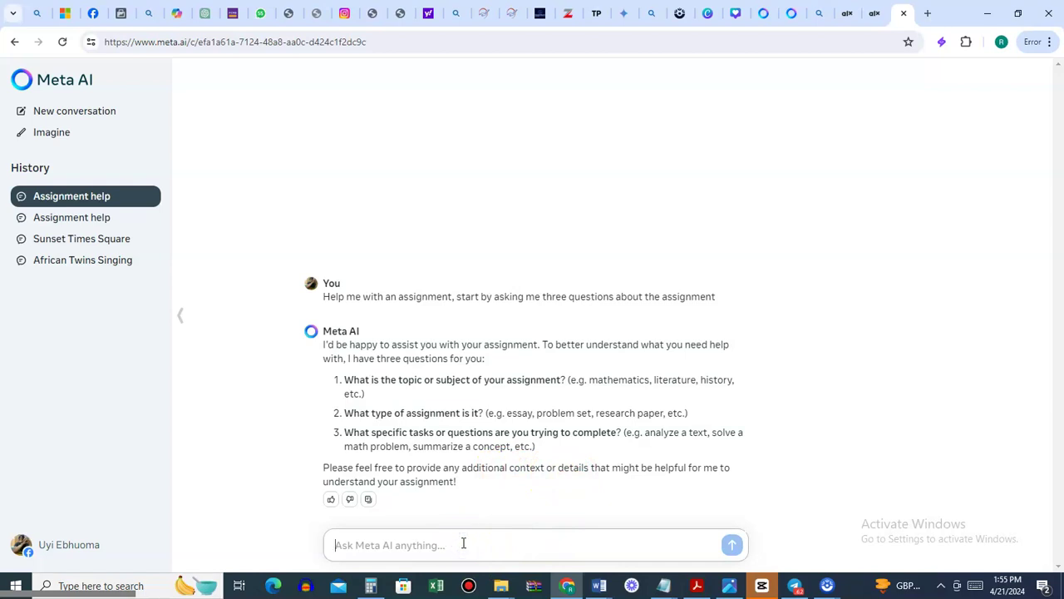
type("the")
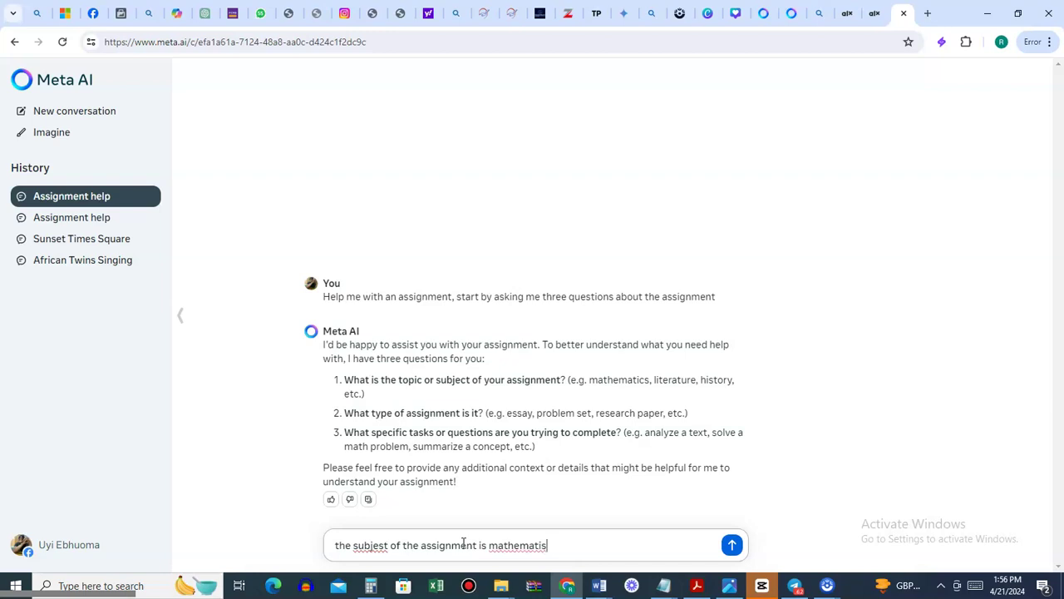
key("shift+Return")
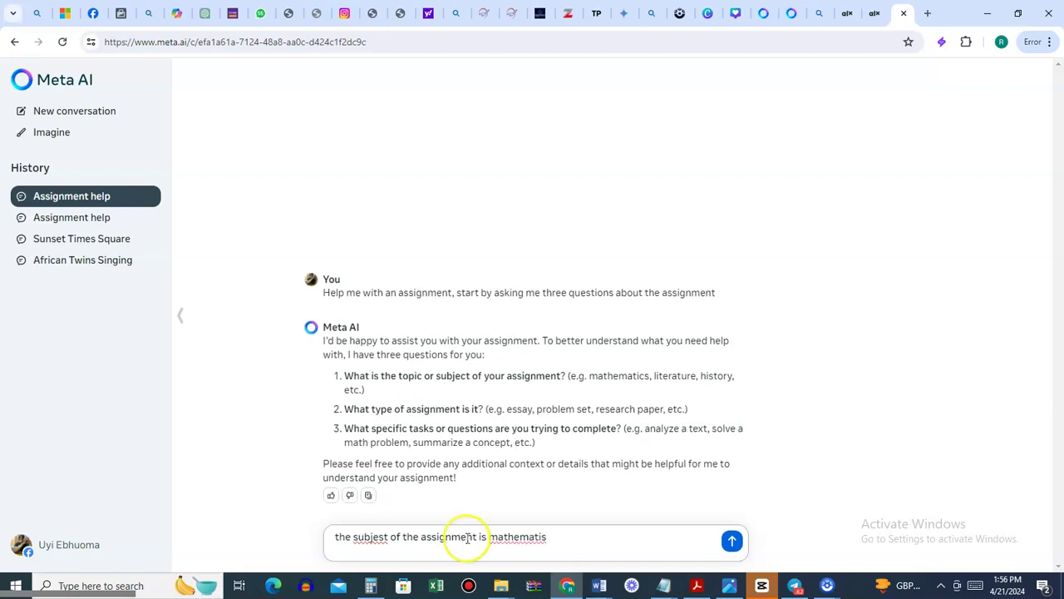
right_click(372, 538)
left_click(441, 291)
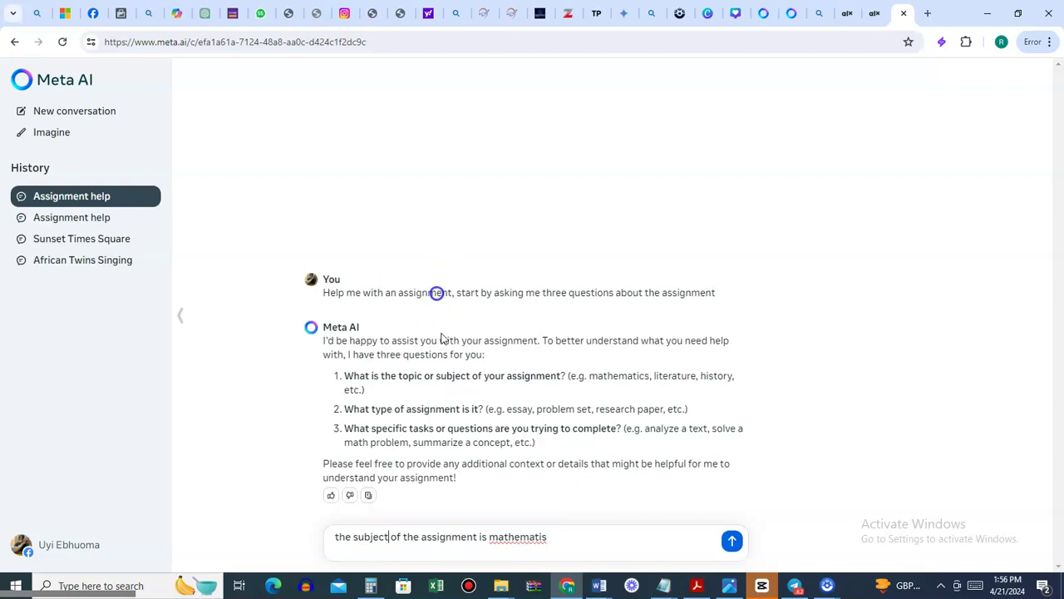
right_click(509, 539)
left_click(579, 297)
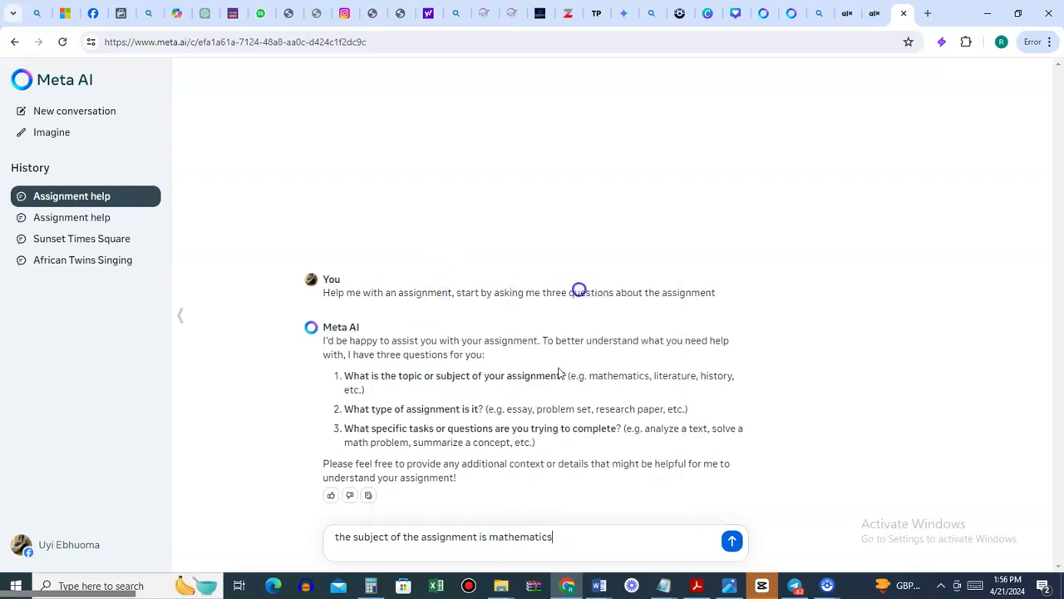
key("shift+Return")
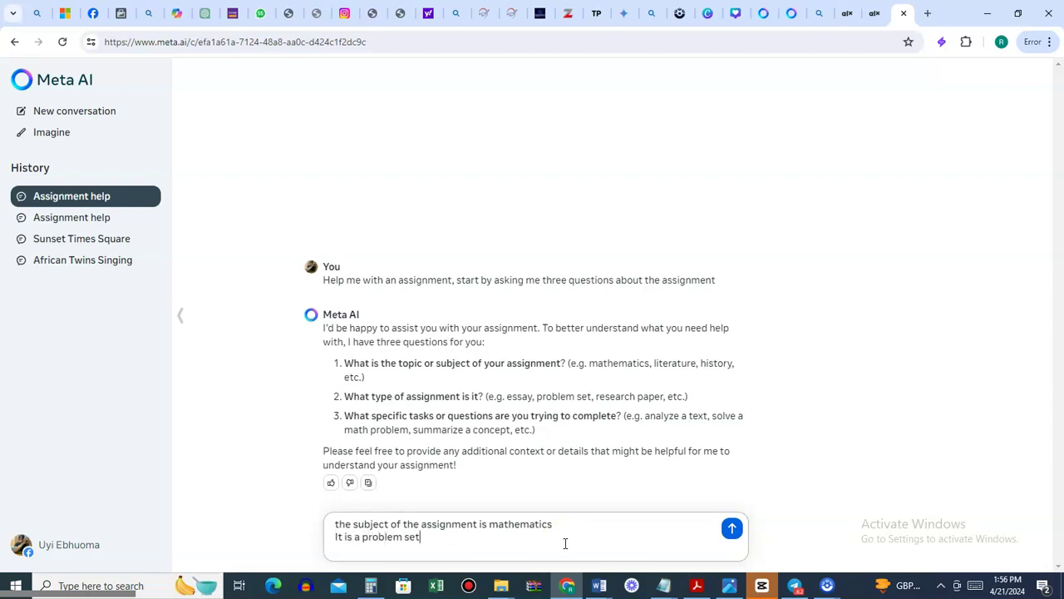
key("shift+Return")
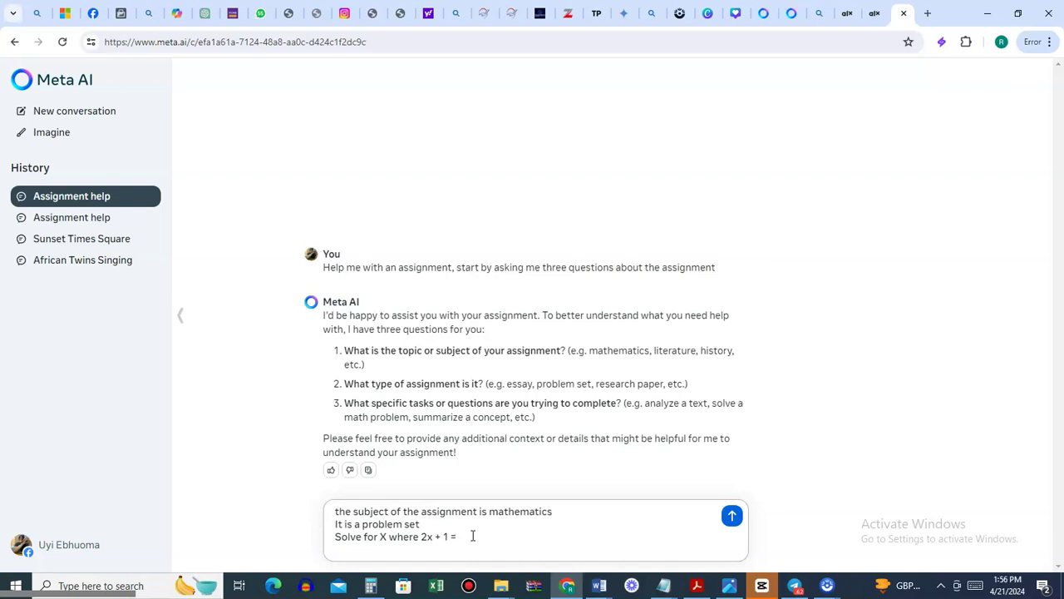
left_click(501, 539)
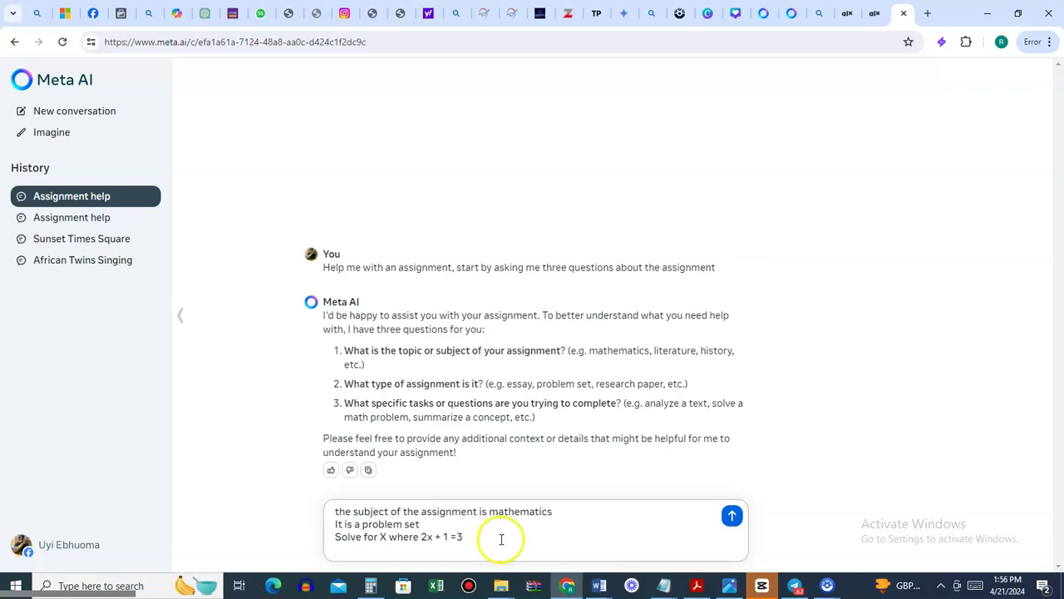
Send the maths reply, read Meta AI's x = 1 answer, and start a new conversation
left_click(731, 515)
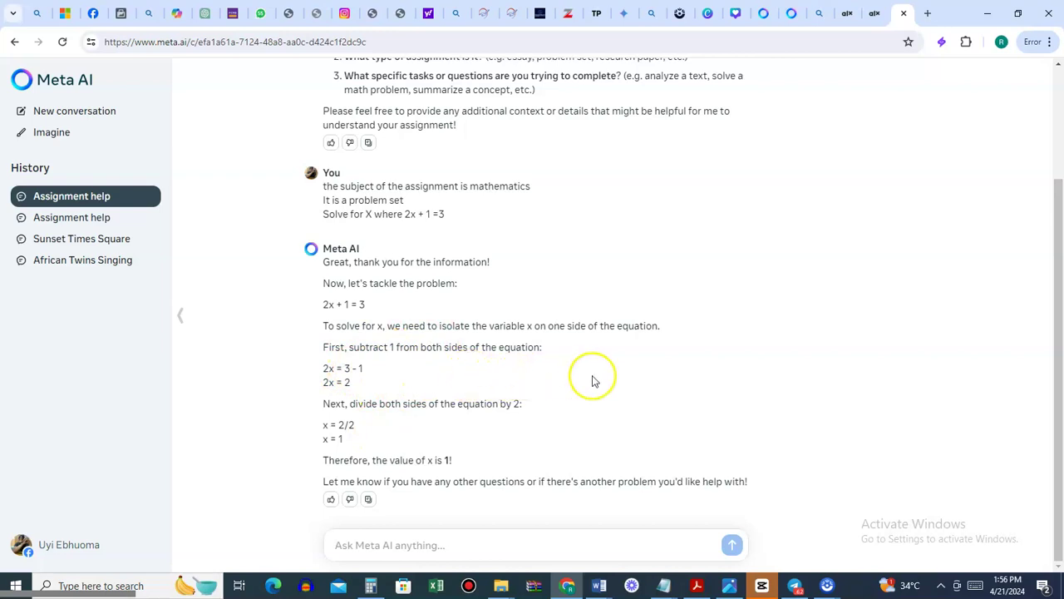
scroll(592, 382, "up", 1)
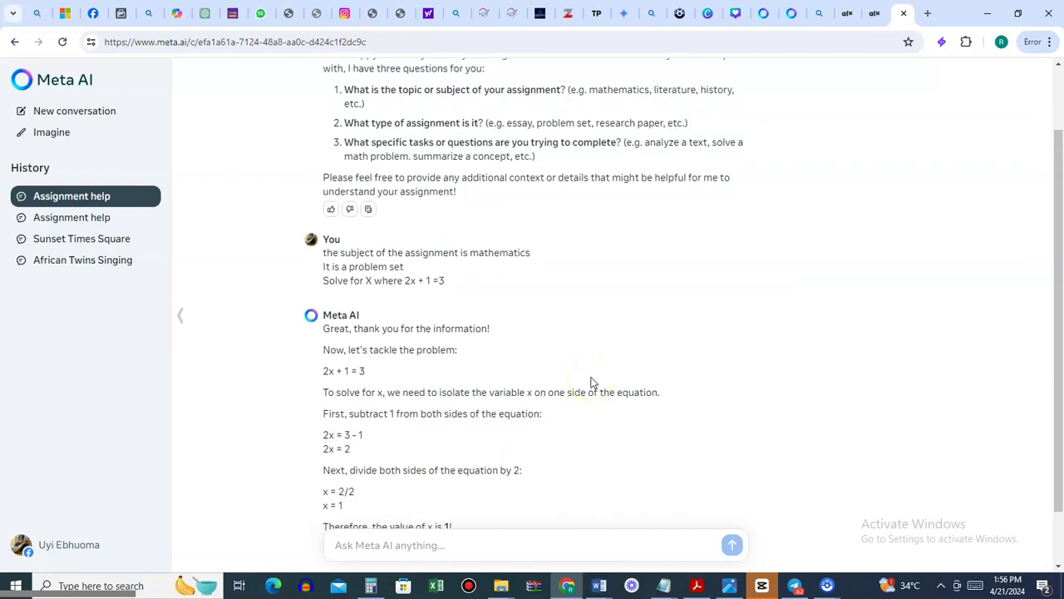
scroll(592, 382, "up", 1)
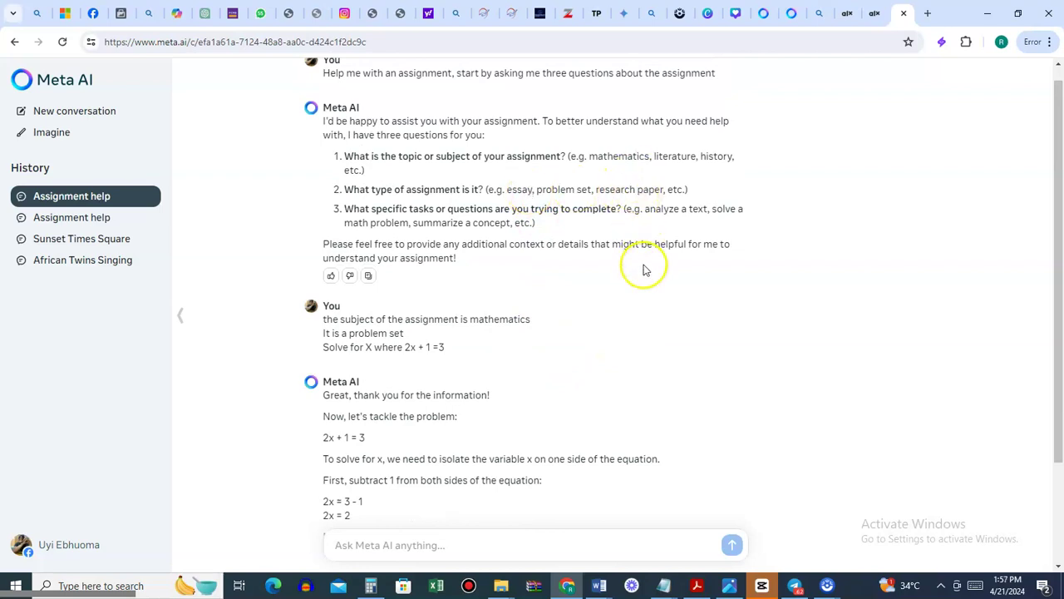
scroll(642, 265, "up", 1)
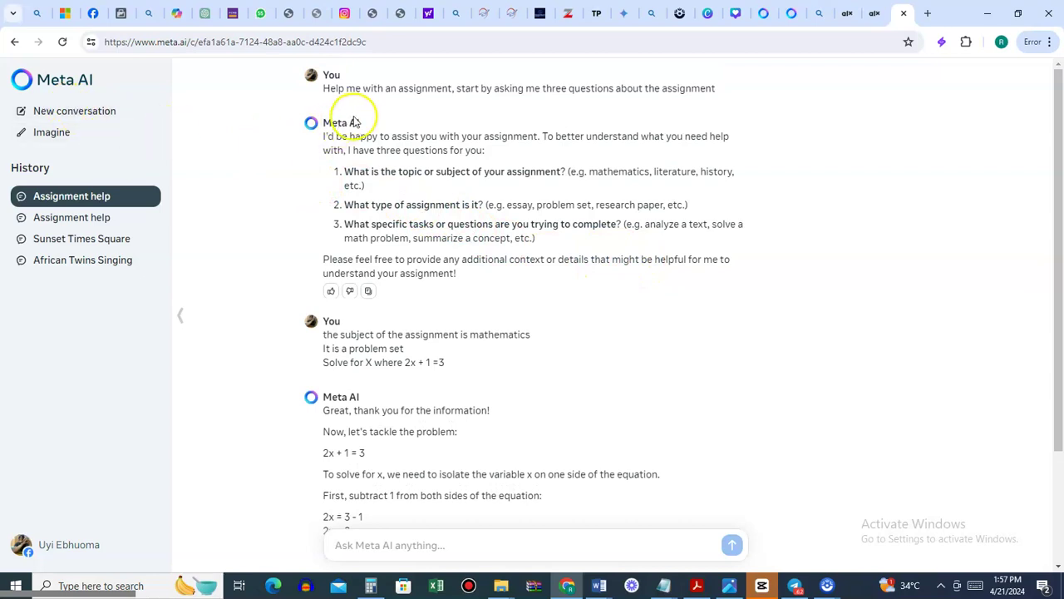
left_click(83, 111)
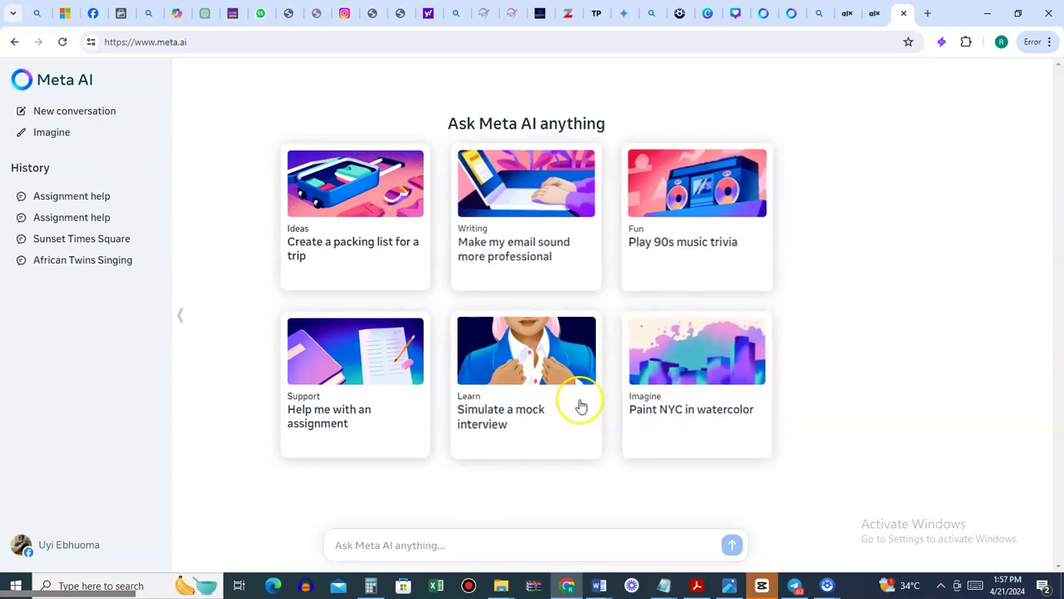
Run the NYC in watercolor suggestion, then begin a prompt 'create a photorealistic image of'
left_click(677, 406)
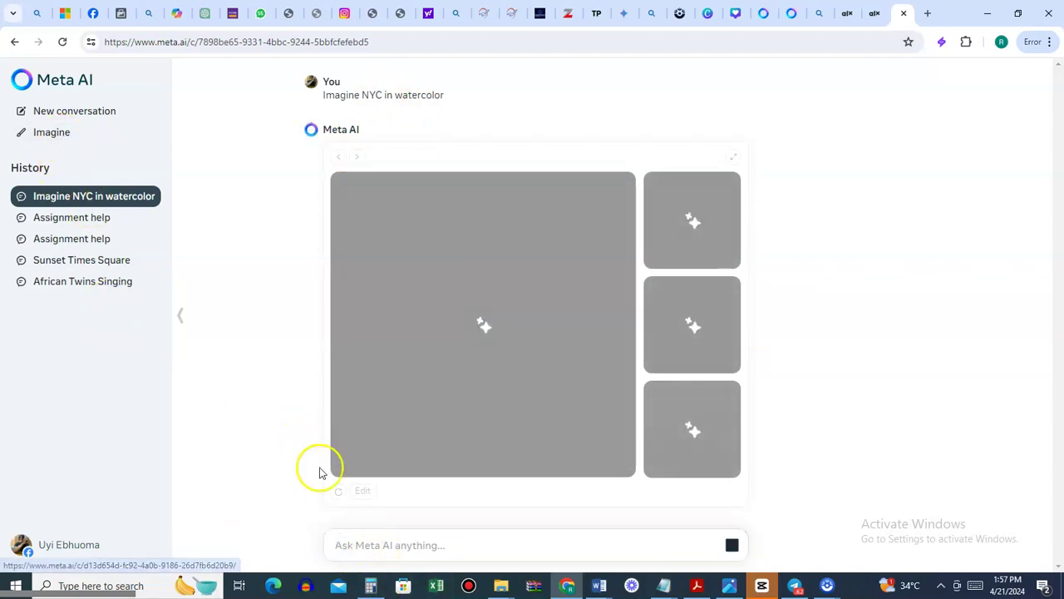
left_click(367, 541)
type("create a ph")
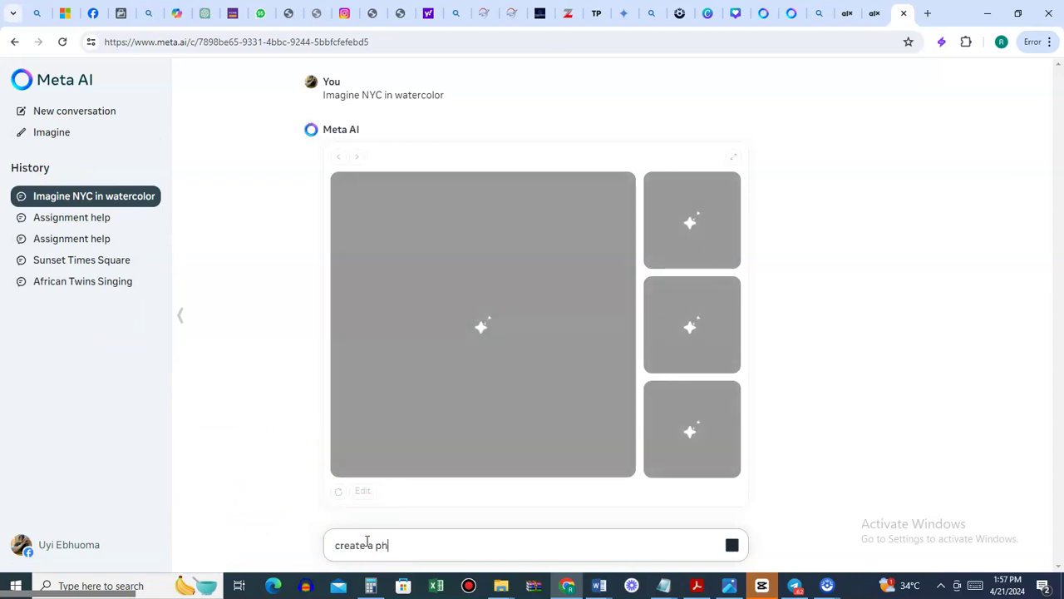
type("otoerealistc image ")
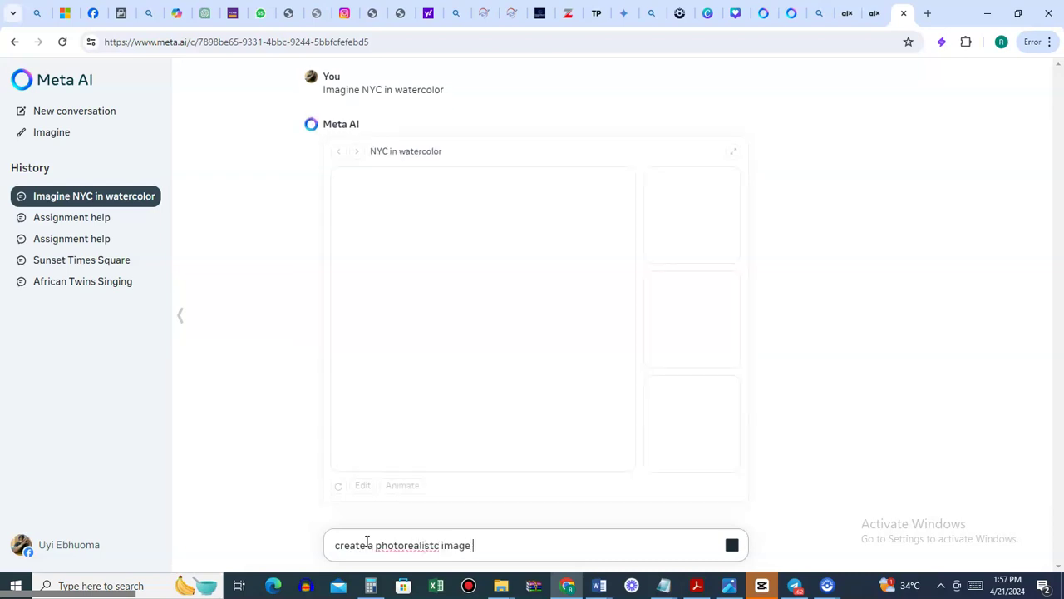
type("of")
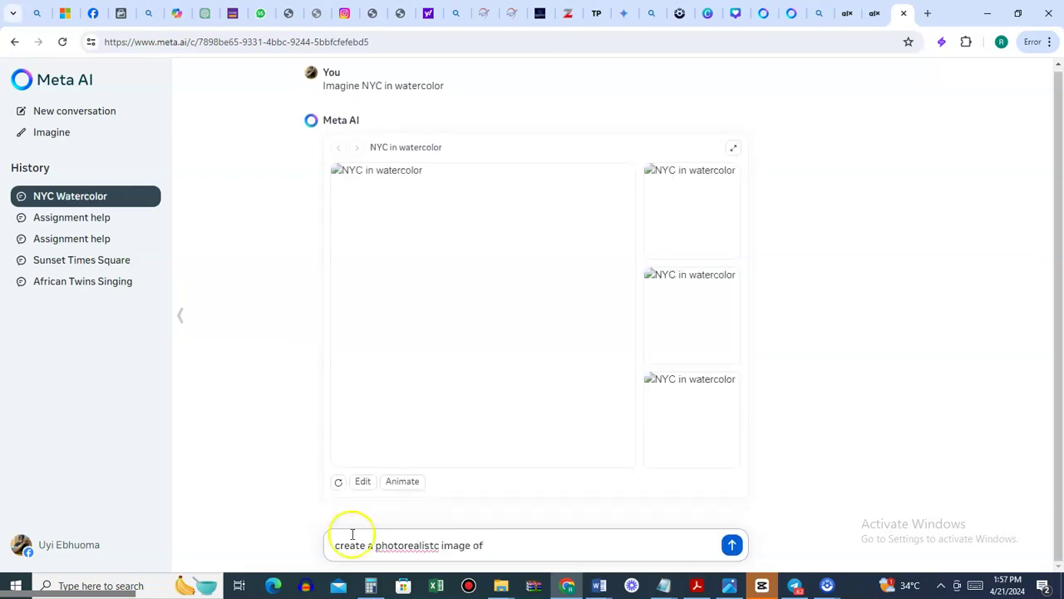
right_click(396, 545)
left_click(437, 338)
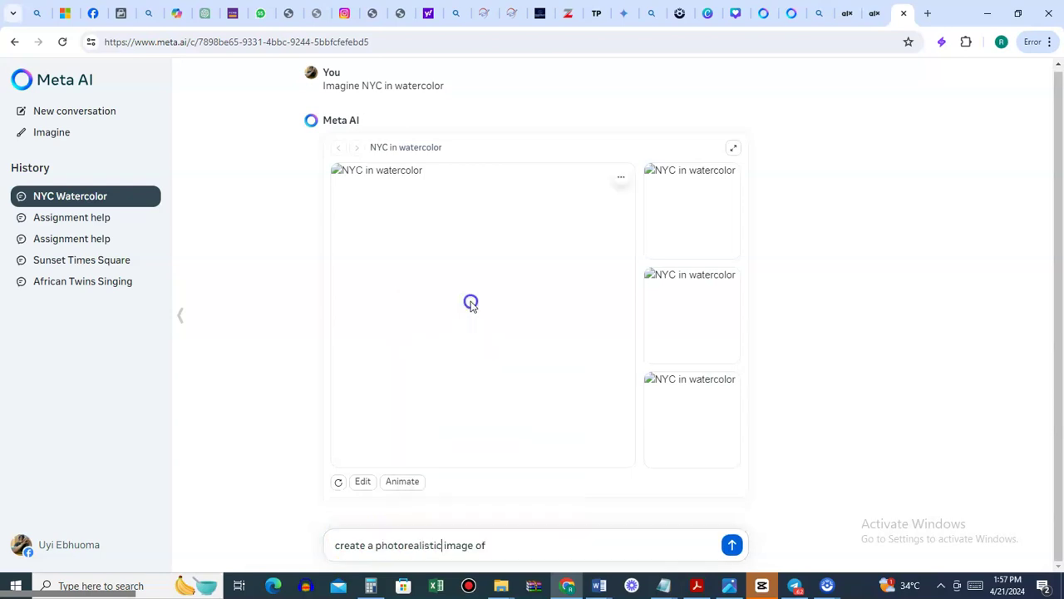
left_click(522, 548)
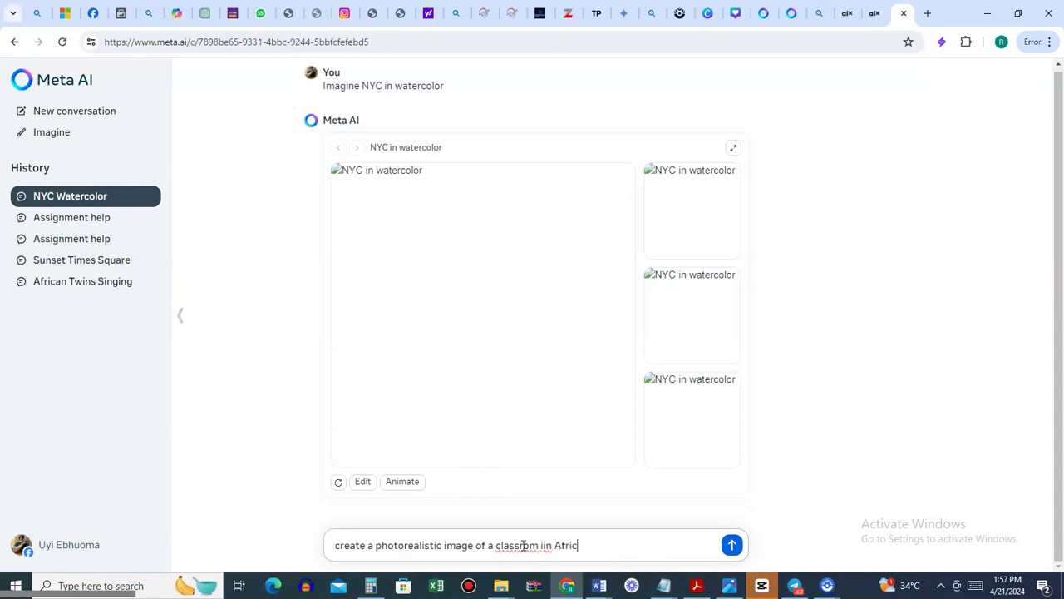
Finish the happy, enthusiastic Nigerian classroom lecture prompt, correcting 'classroom' and 'enthusiastic'
right_click(523, 545)
left_click(582, 338)
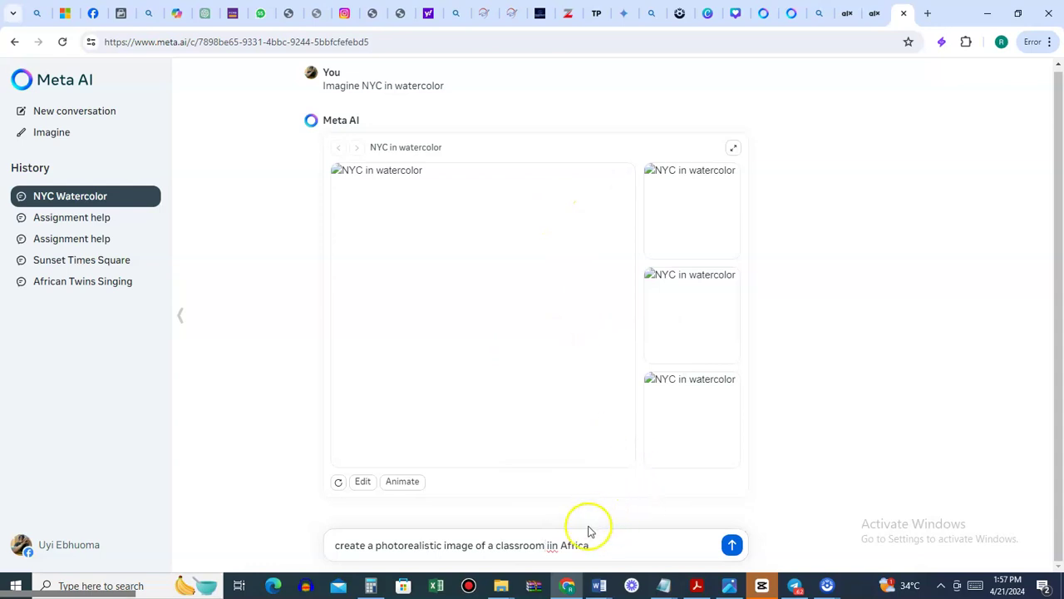
left_click(557, 545)
key("BackSpace")
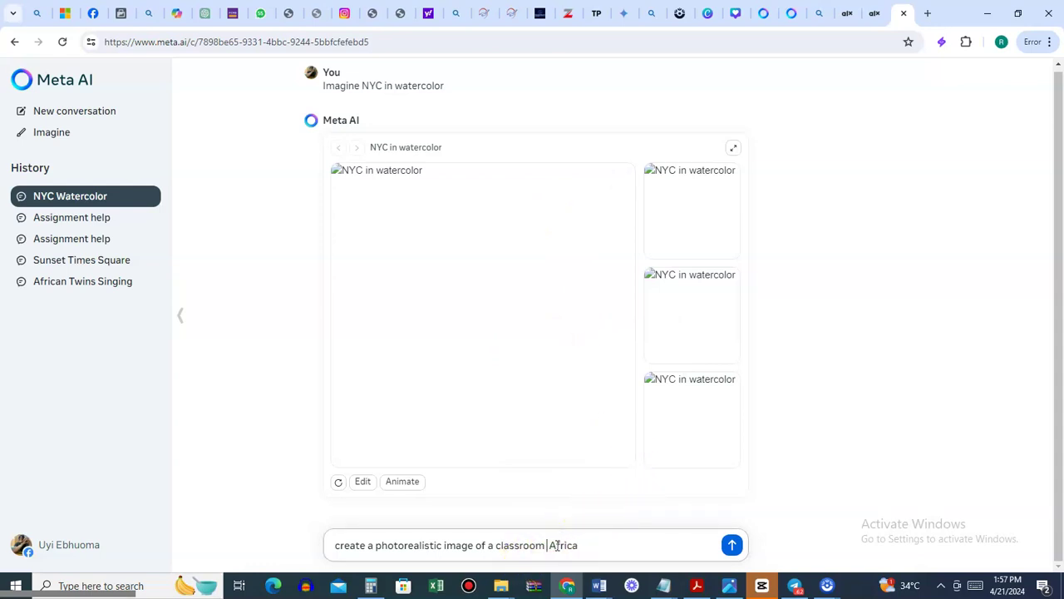
left_click(590, 544)
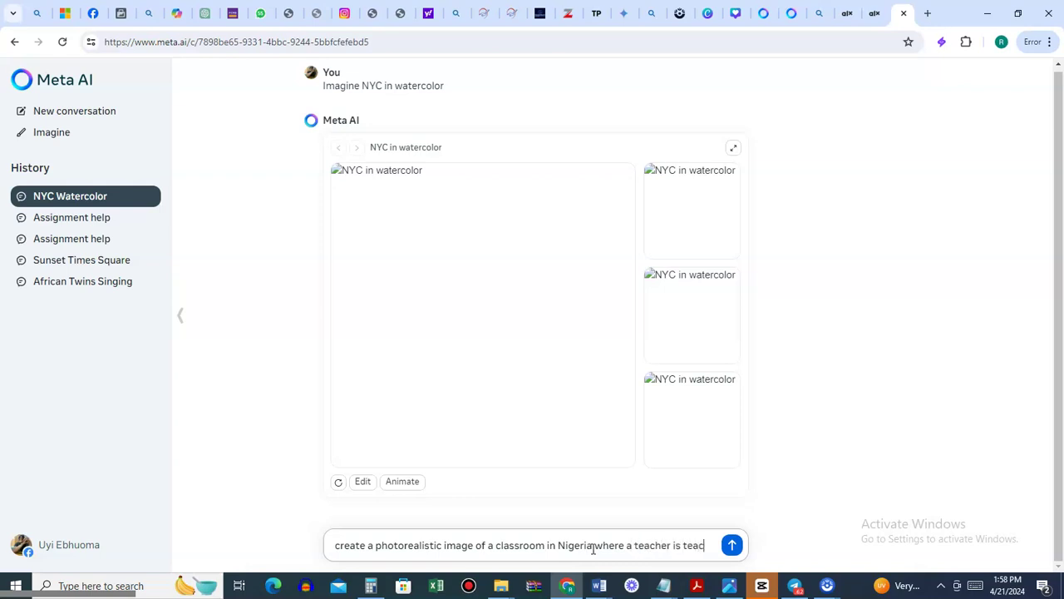
type("ing")
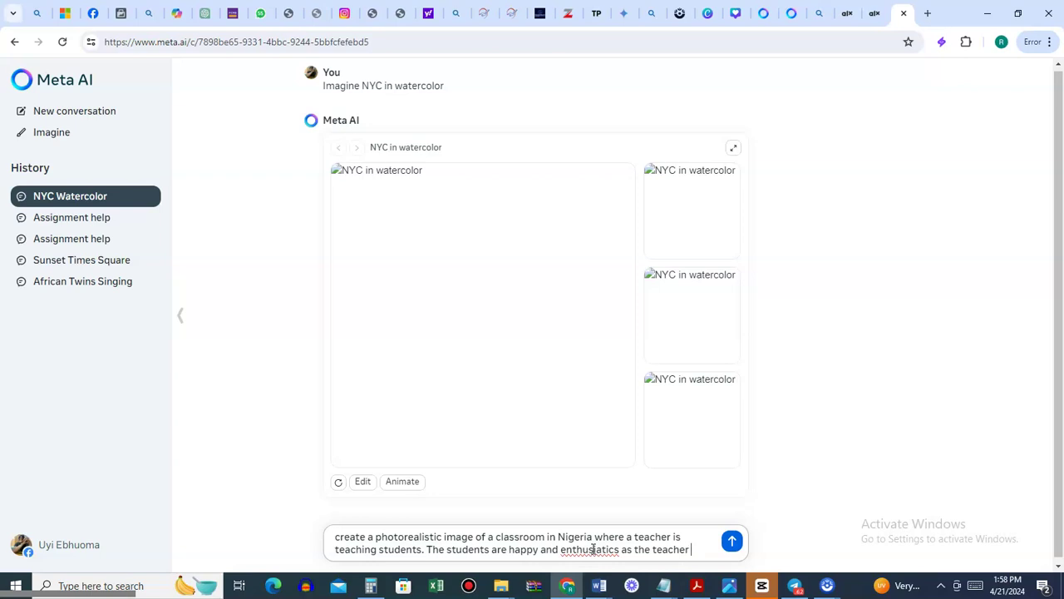
type("s an")
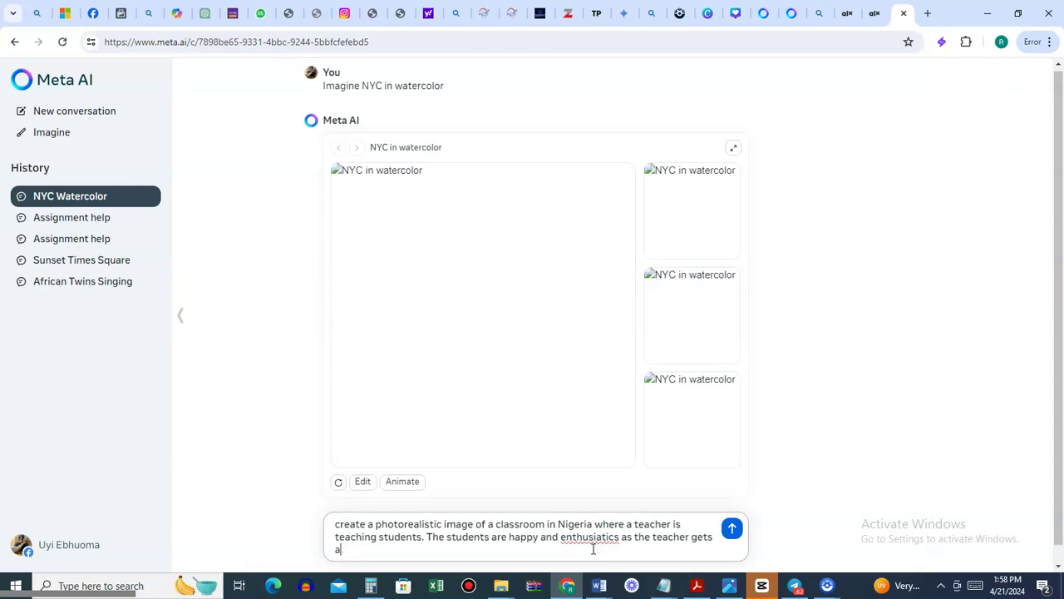
key("BackSpace")
key("BackSpace")
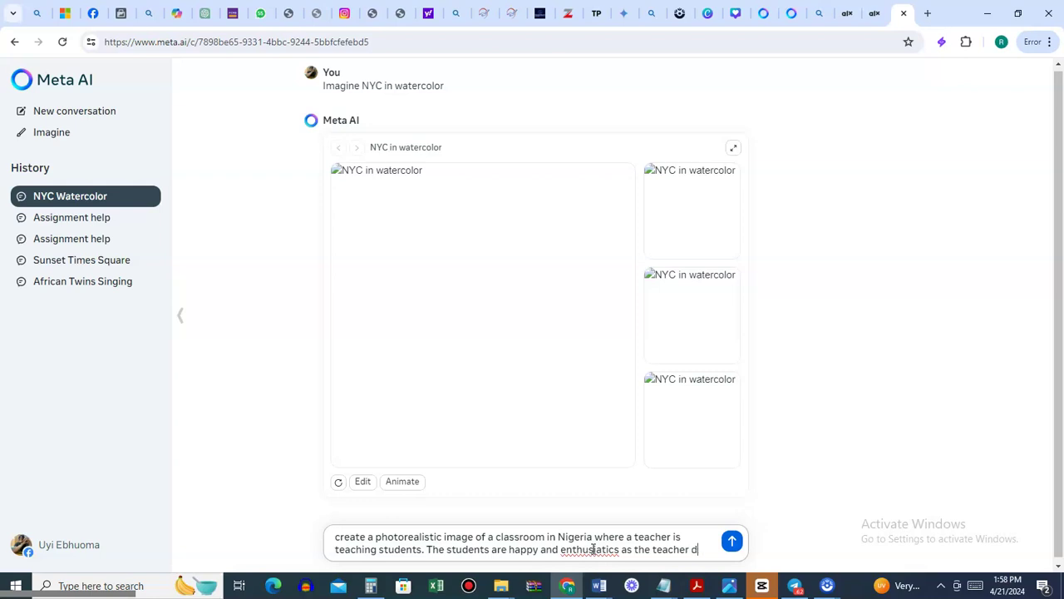
type("vers her lecture")
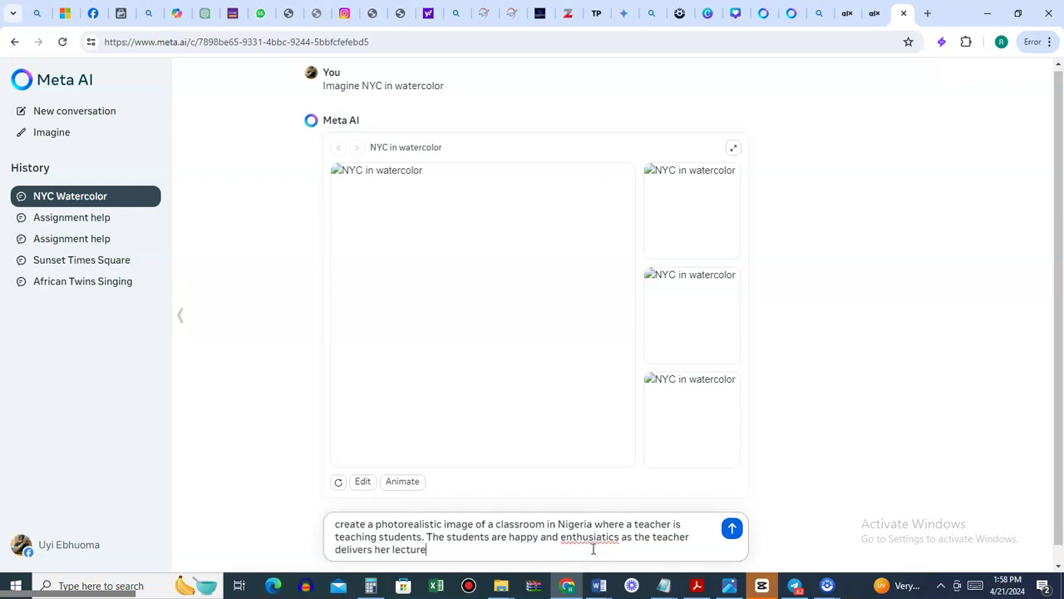
right_click(582, 536)
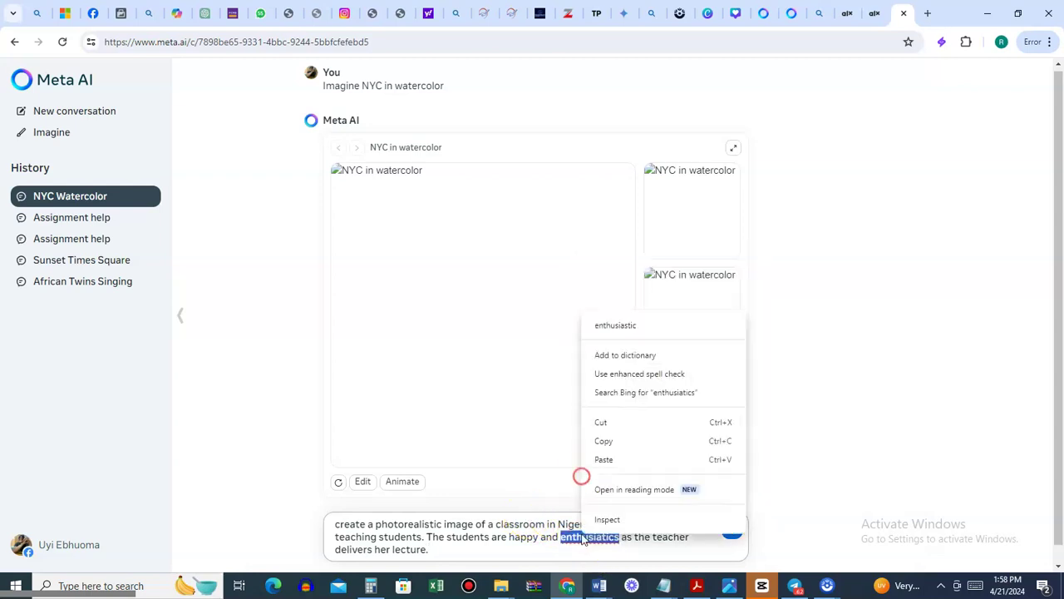
left_click(615, 325)
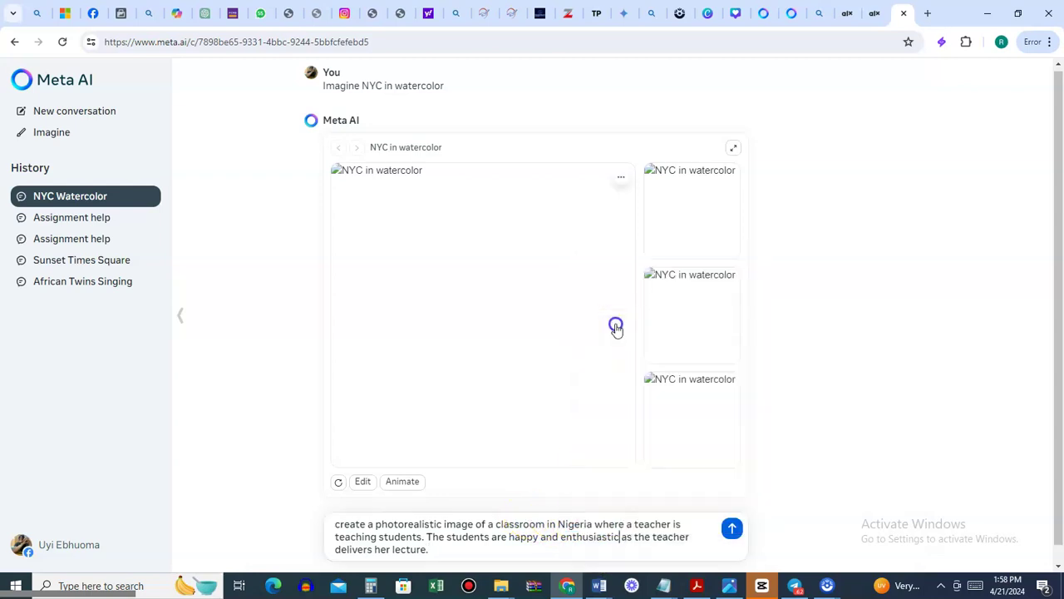
Send the Nigerian classroom image request and open a generated image full size
left_click(731, 528)
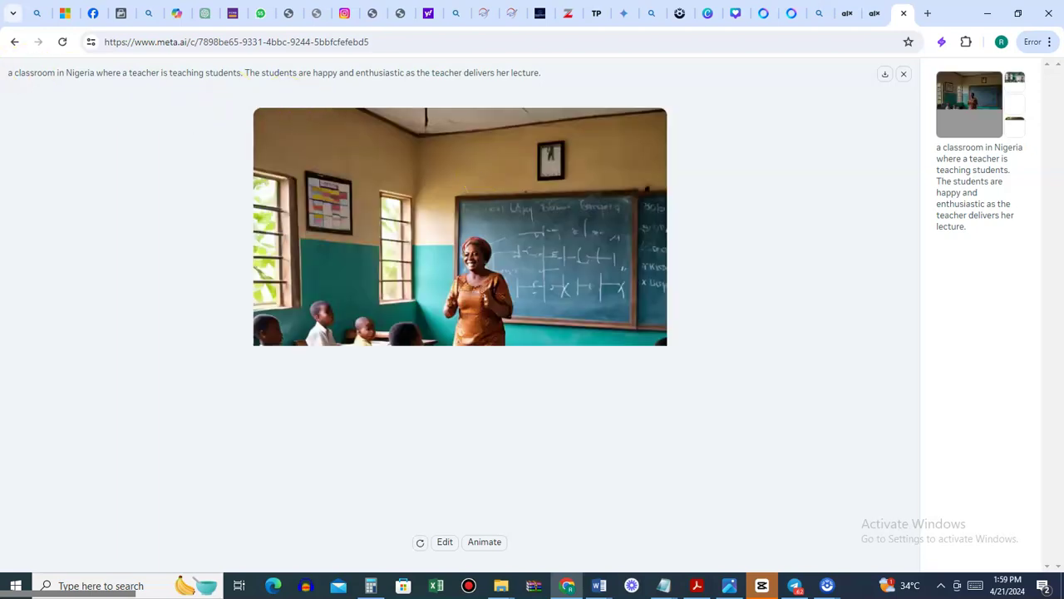
Select the caption and view each of the four classroom variants, ending on the whiteboard one
left_click_drag(9, 72, 579, 85)
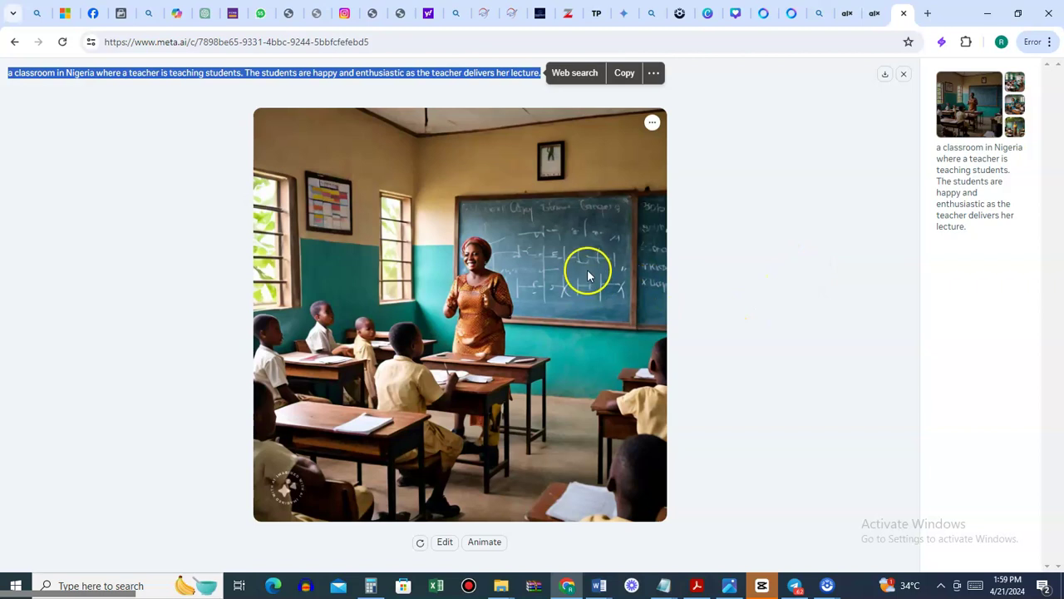
left_click(1004, 92)
left_click(680, 193)
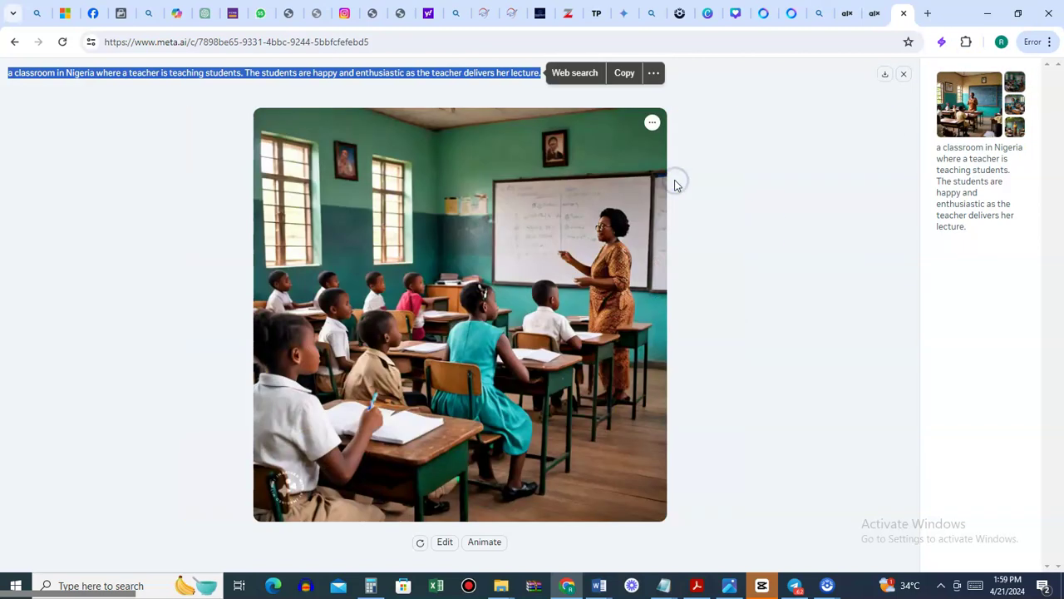
left_click(1015, 106)
left_click(660, 281)
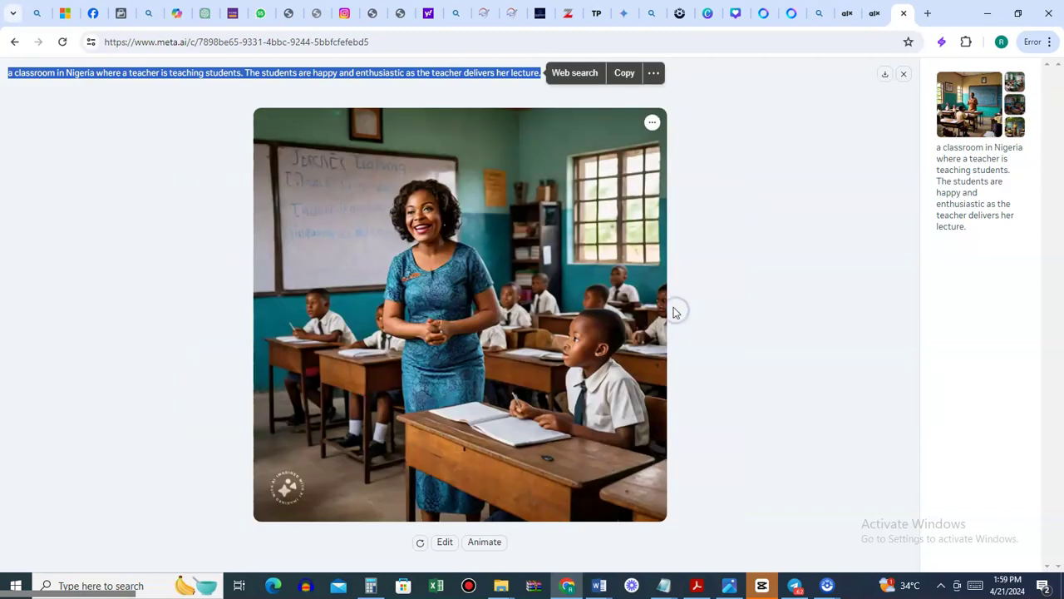
left_click(1015, 129)
left_click(683, 447)
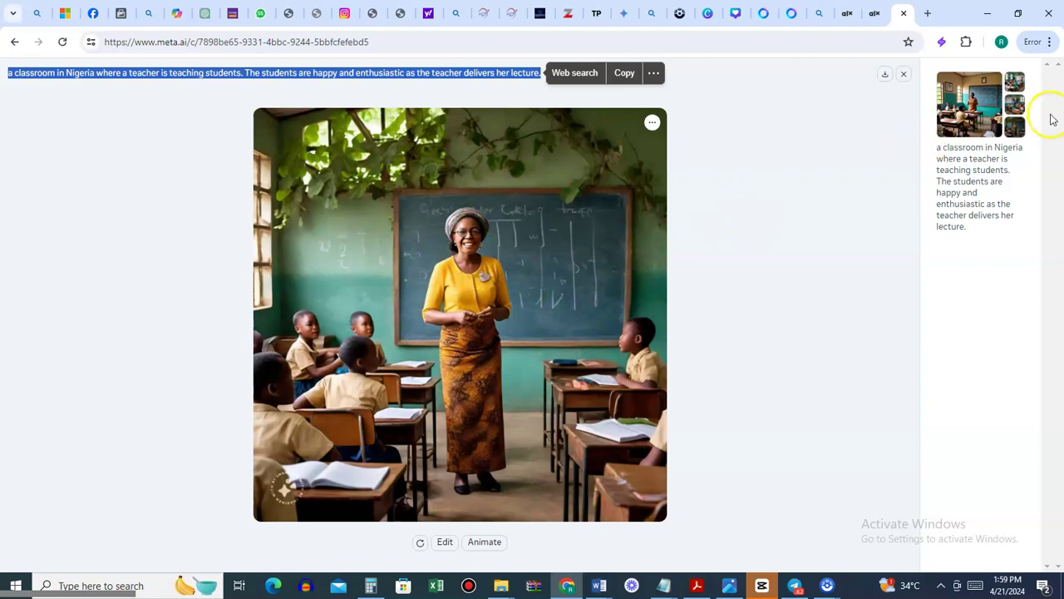
left_click(1022, 107)
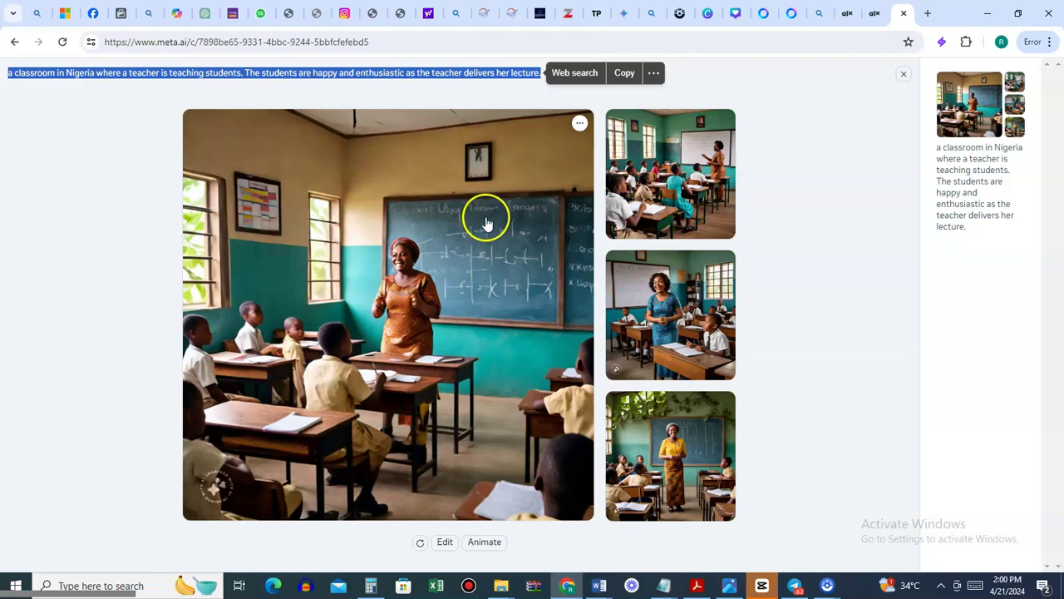
left_click(680, 173)
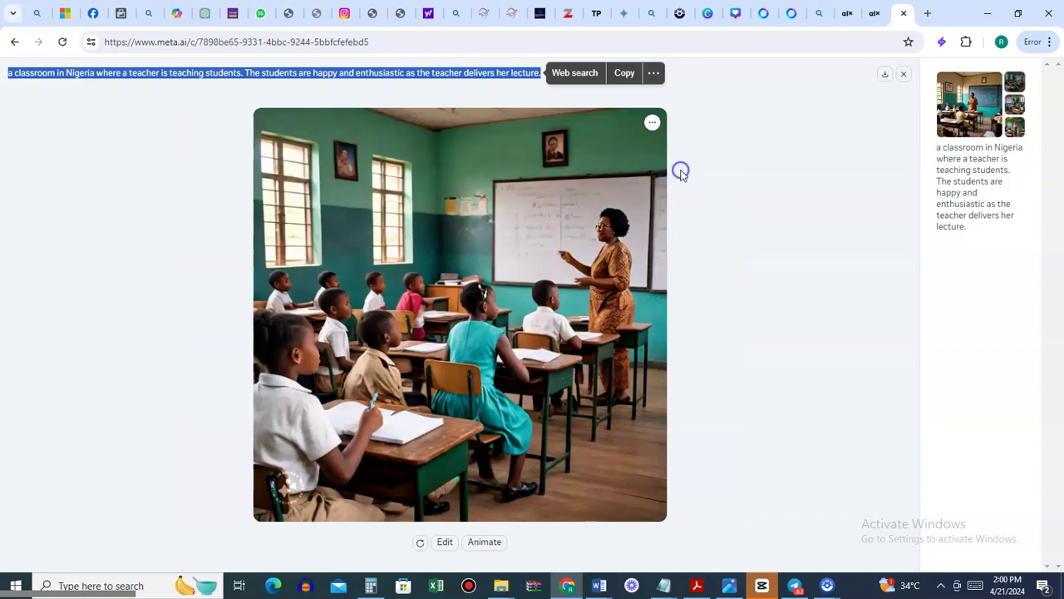
Save the whiteboard classroom image to the Desktop as 'africna class generated by meta ai.jpg'
left_click(535, 306)
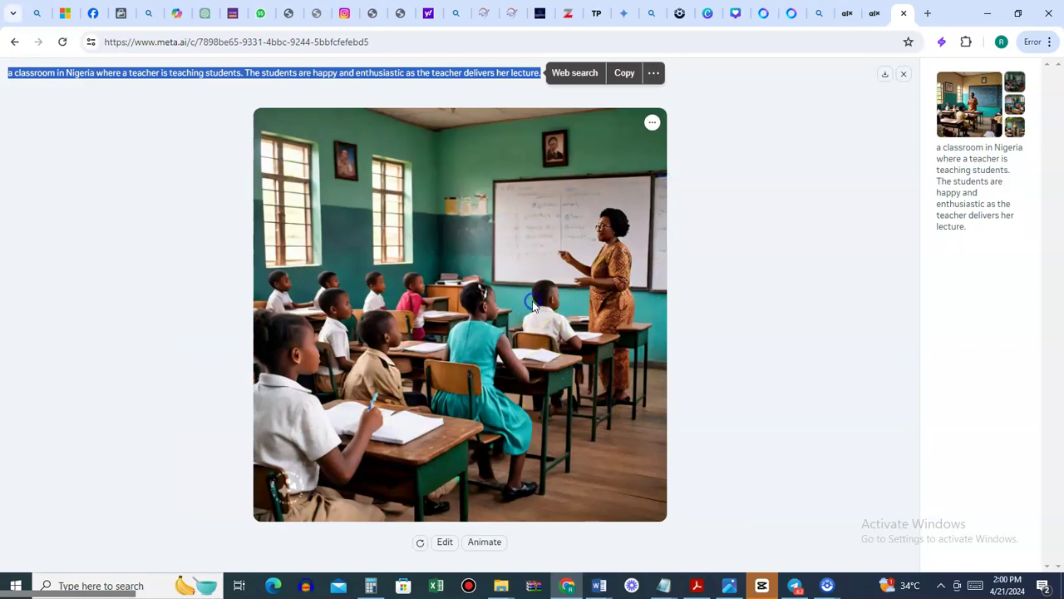
right_click(502, 206)
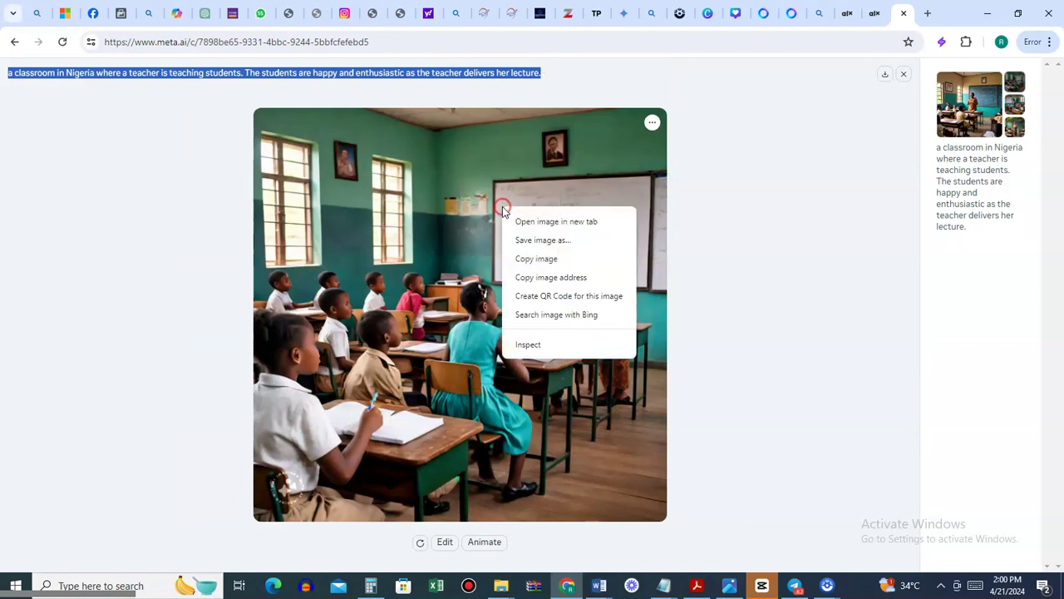
left_click(553, 240)
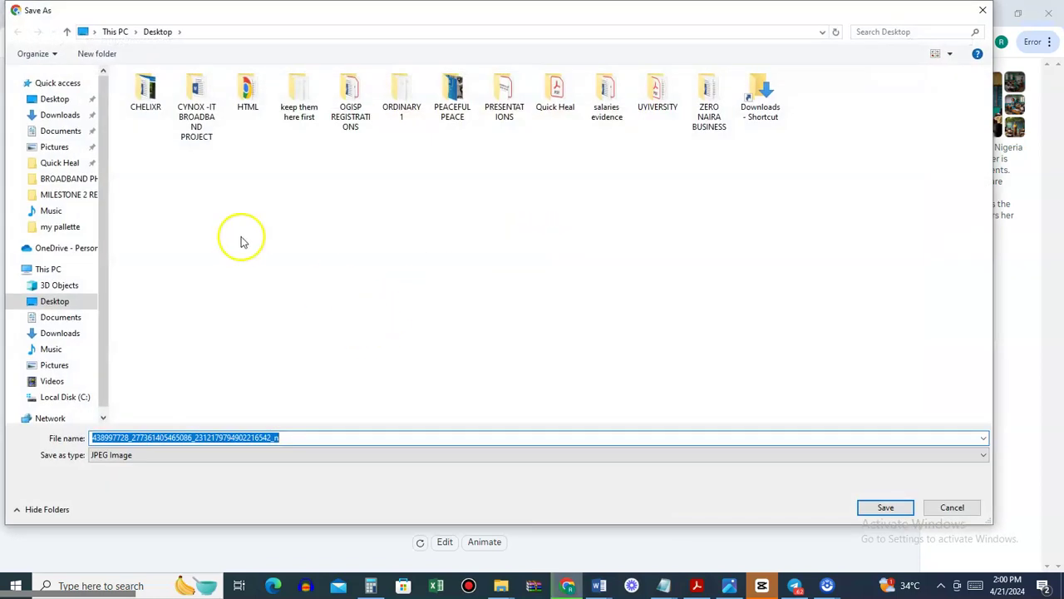
left_click(69, 98)
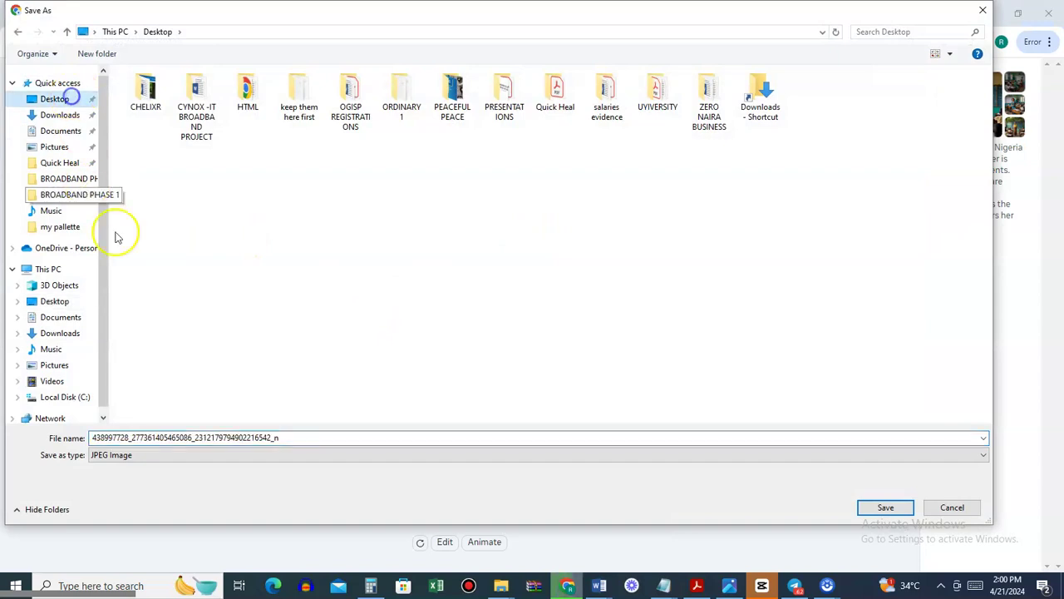
left_click(177, 437)
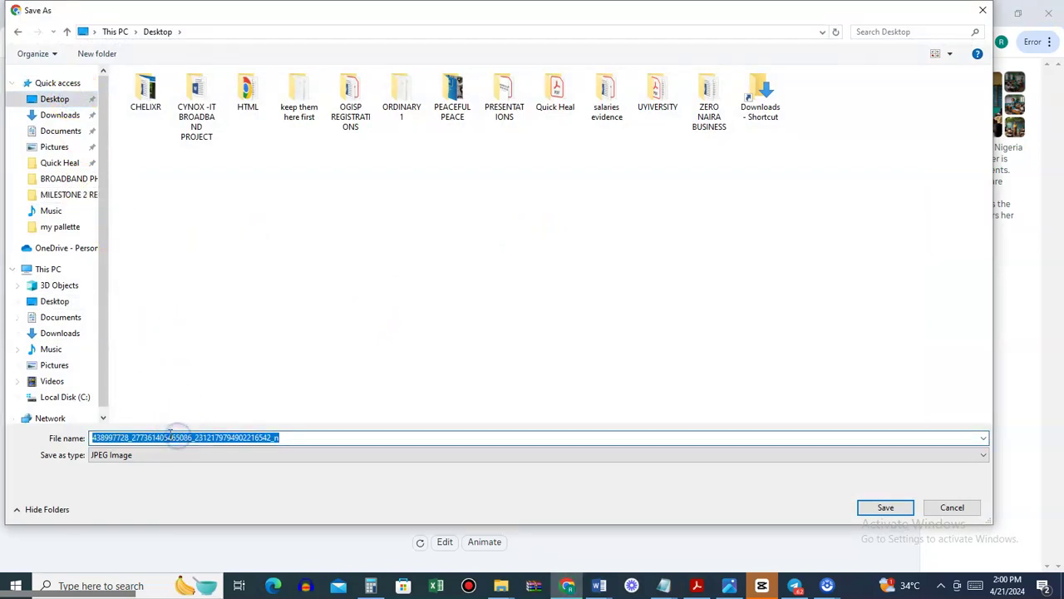
type("africna class generated by meta")
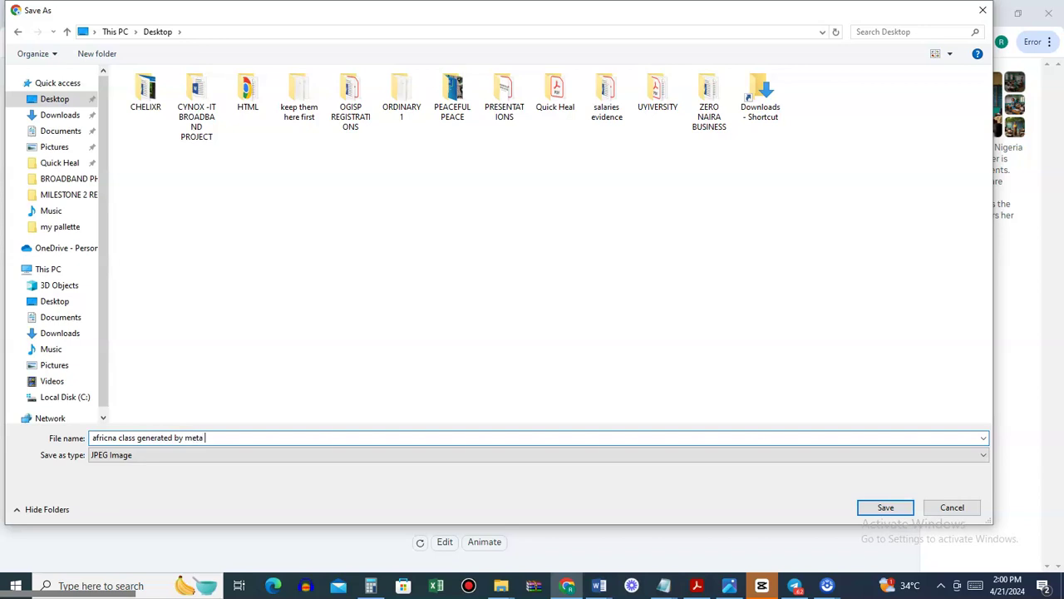
key("Return")
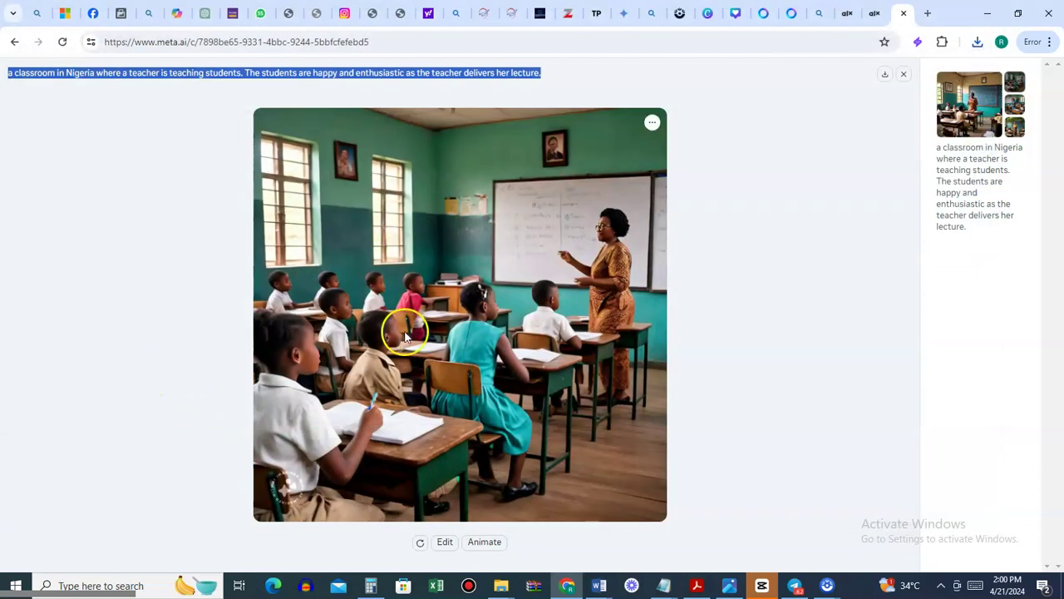
Open the saved image in Photos, close it, and close the full-size viewer
left_click(890, 181)
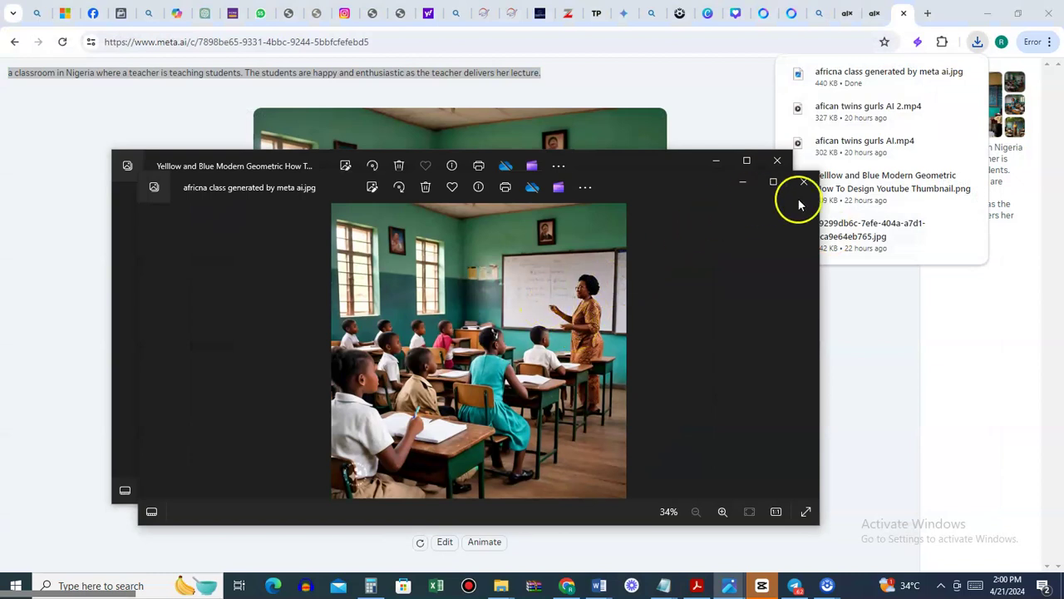
left_click(804, 181)
left_click(777, 160)
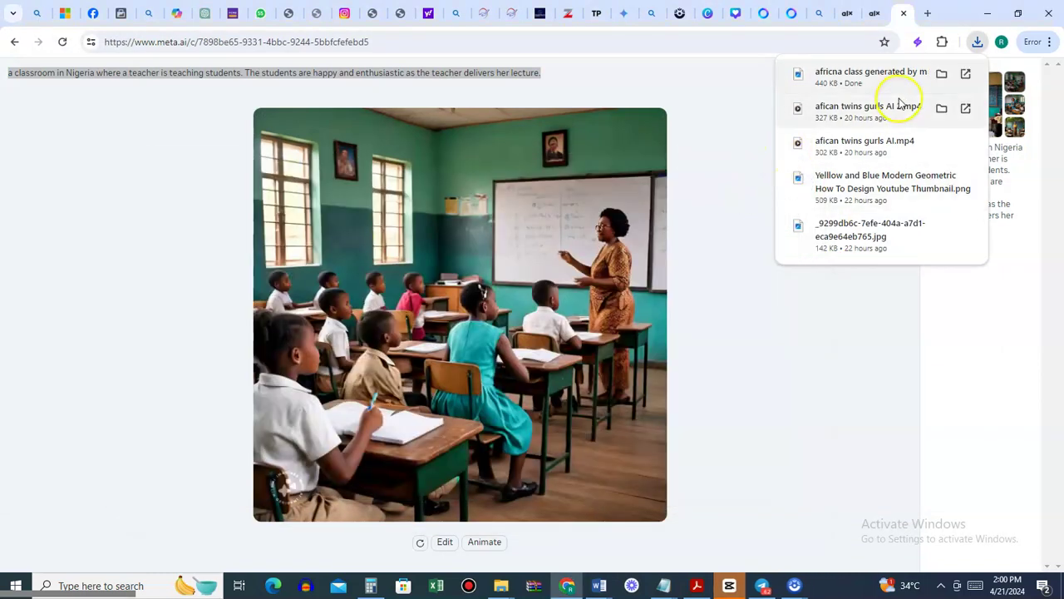
left_click(720, 138)
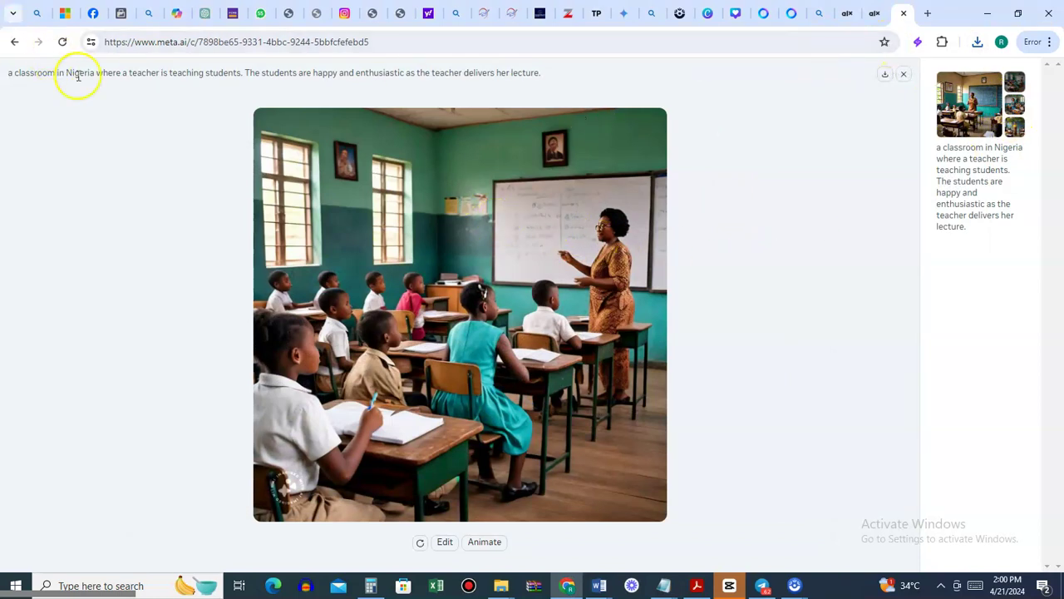
left_click(468, 83)
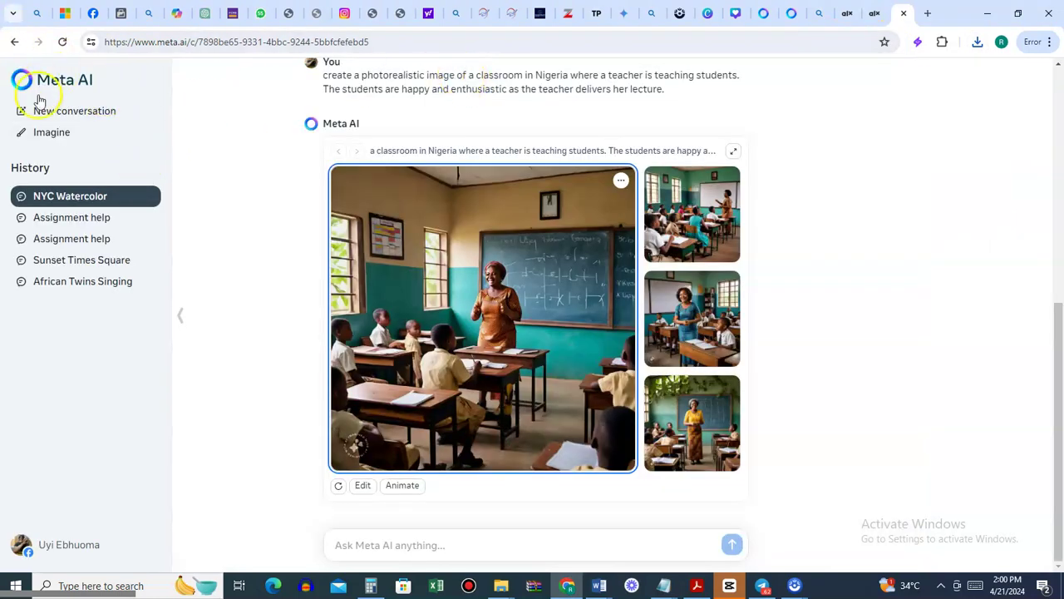
Start a 'Make my email sound more professional' chat, read the reply, then begin a new conversation
left_click(70, 109)
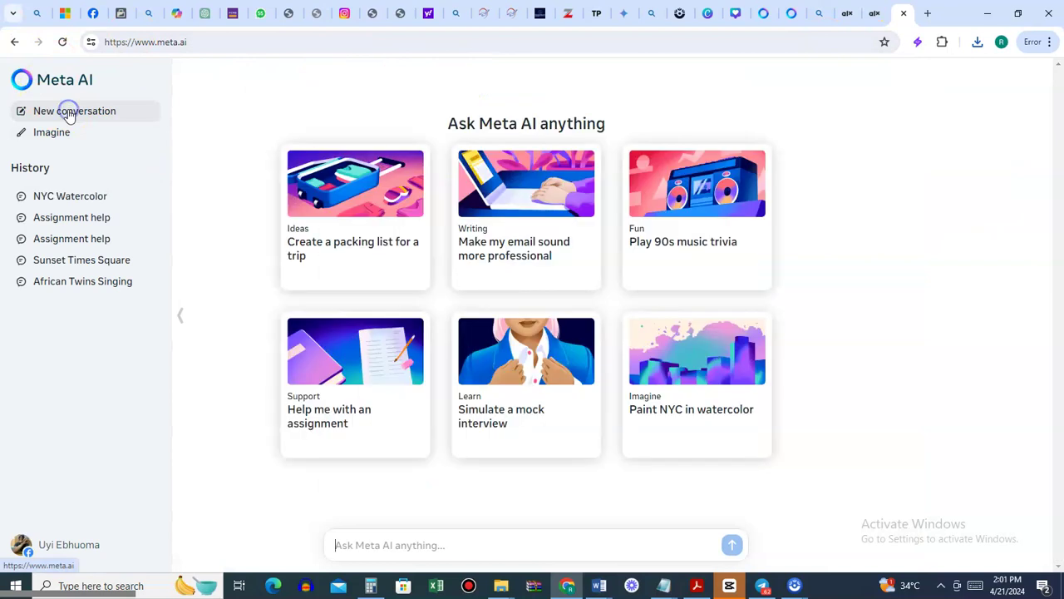
left_click(503, 251)
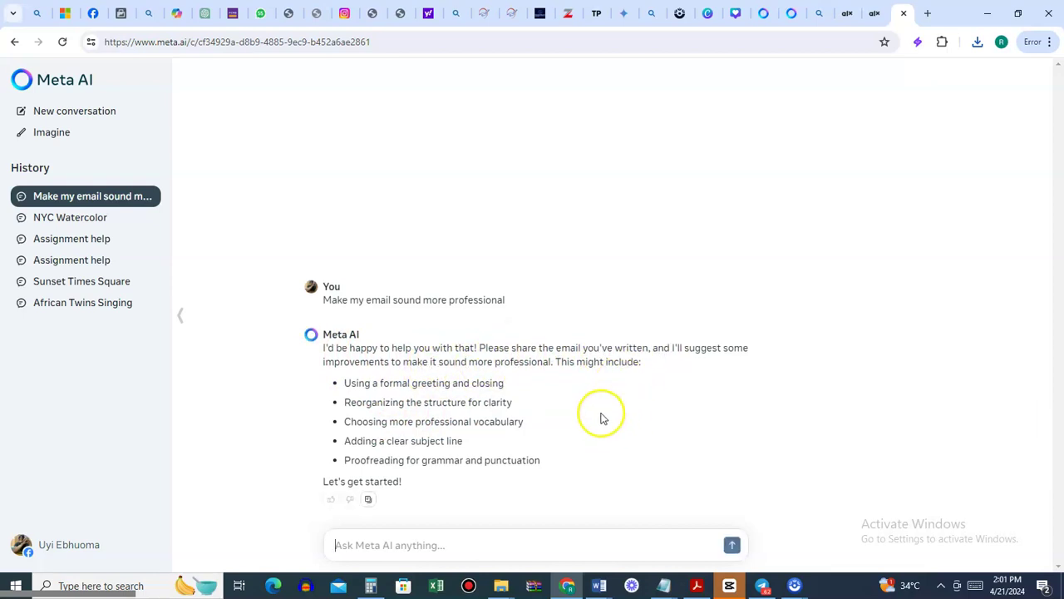
left_click(460, 543)
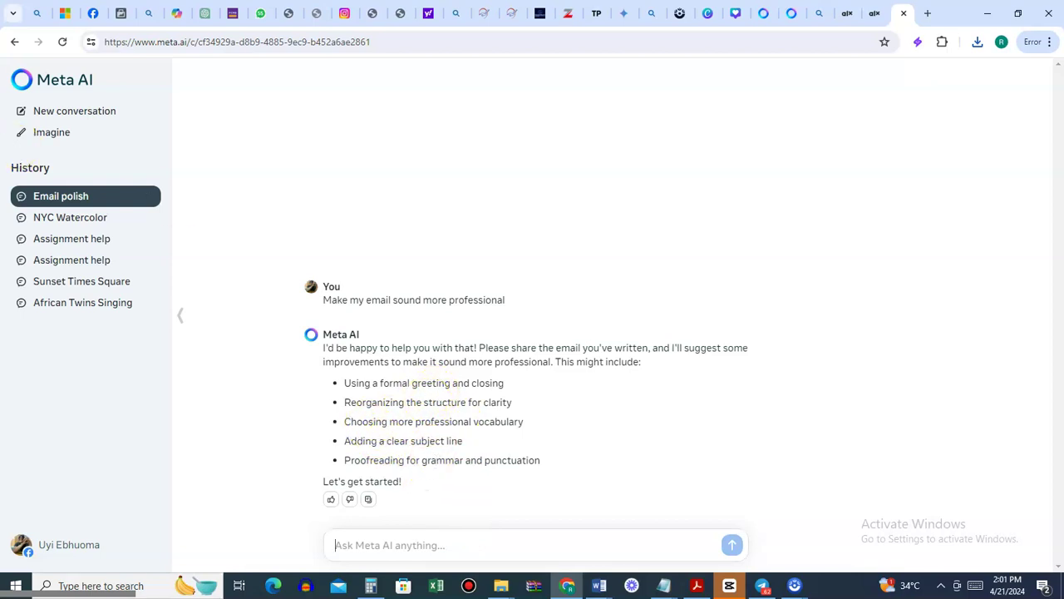
left_click(71, 111)
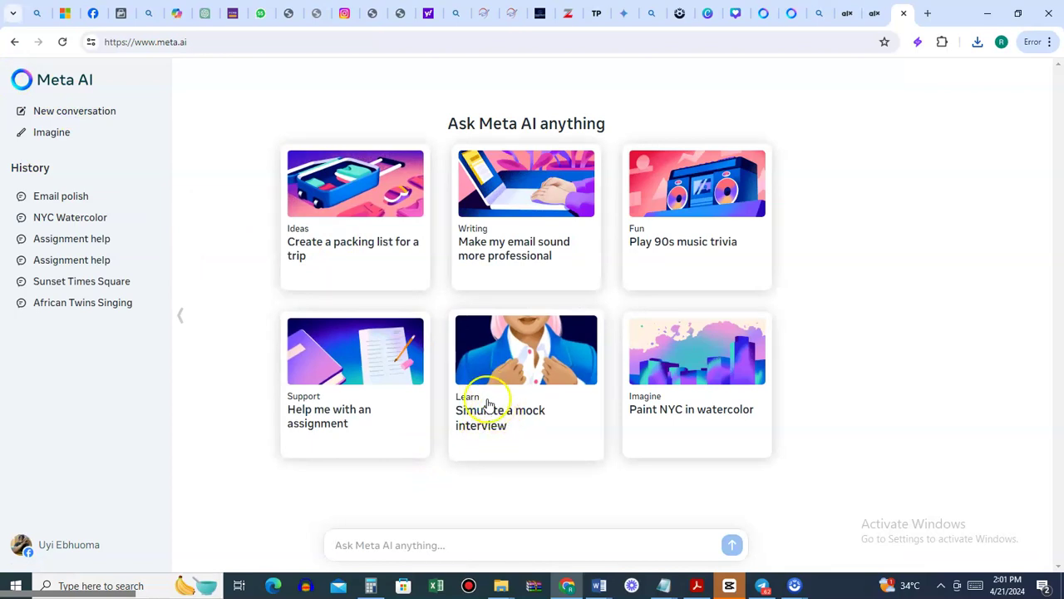
Start the 'Play 90s music trivia' chat, read the Oasis 1995 question, then begin a new conversation
left_click(694, 244)
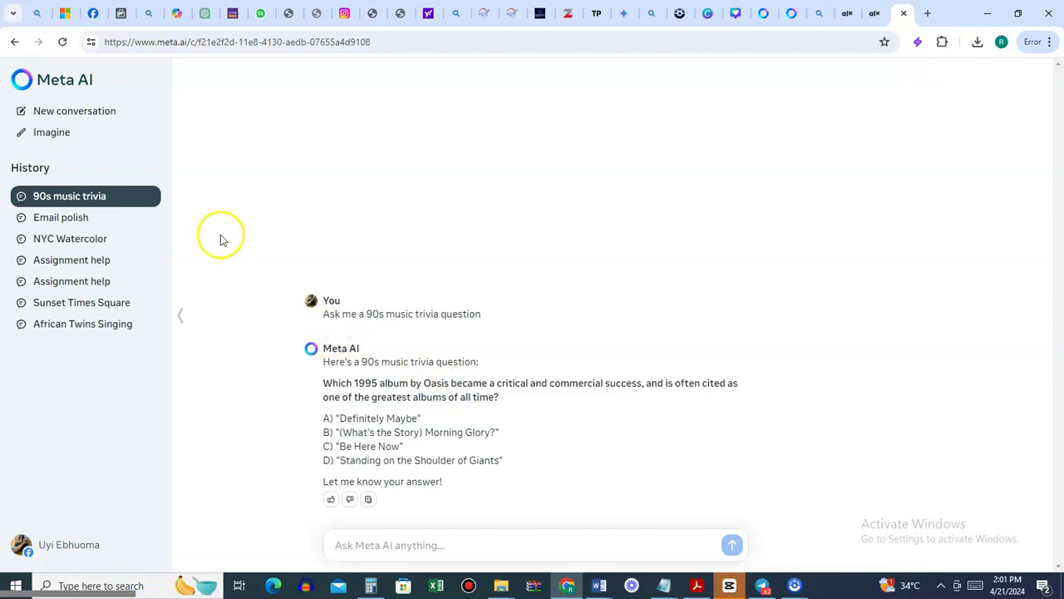
left_click(99, 113)
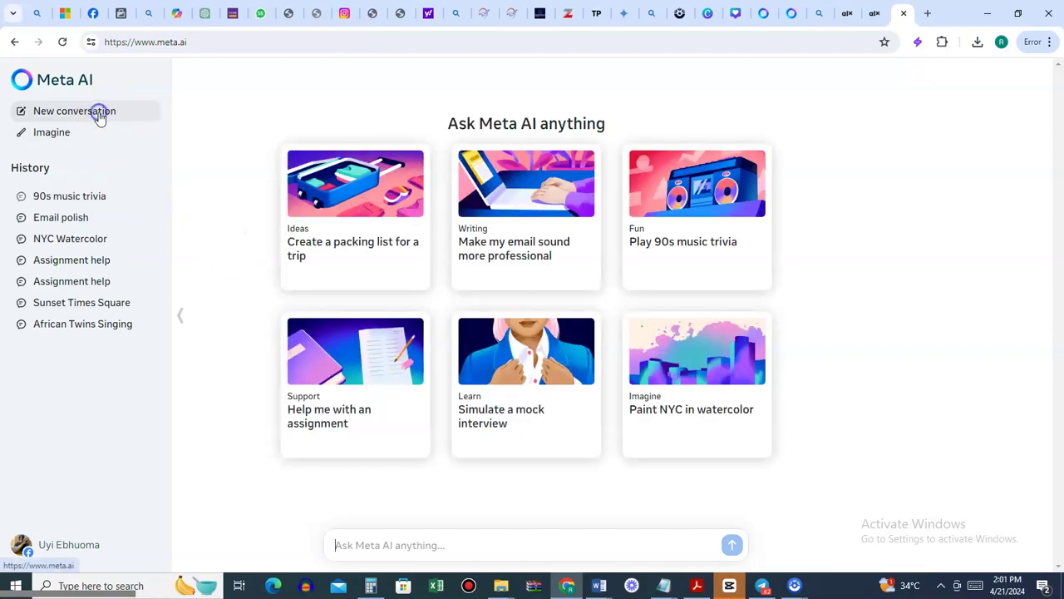
left_click(836, 256)
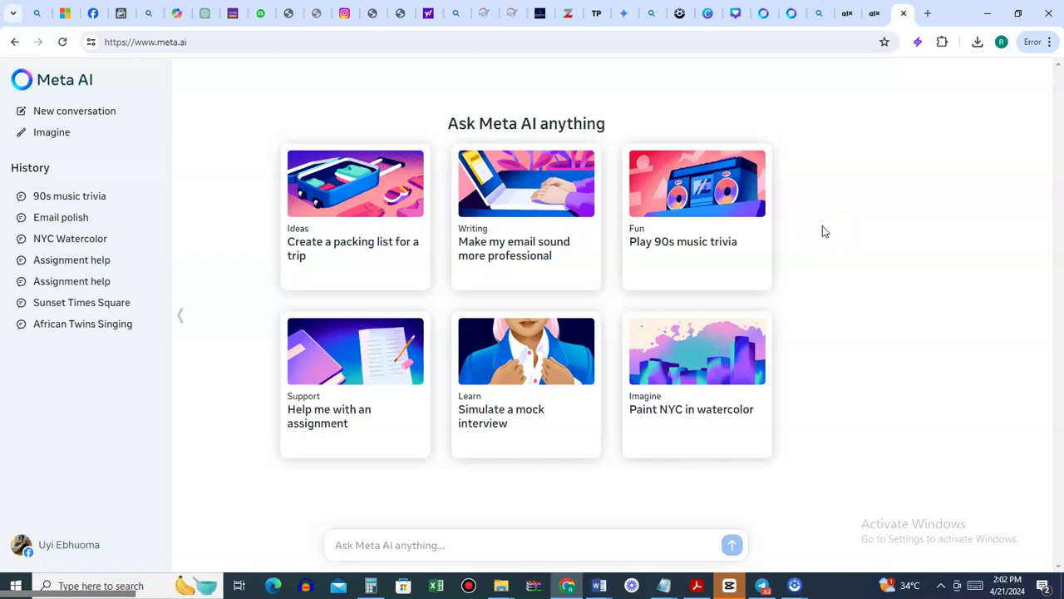
left_click(834, 201)
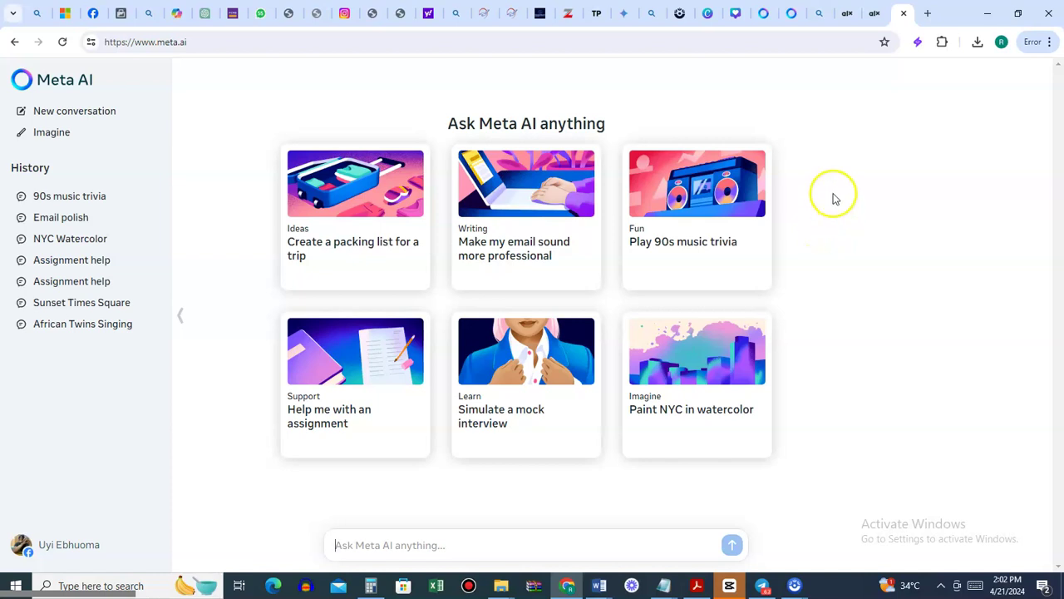